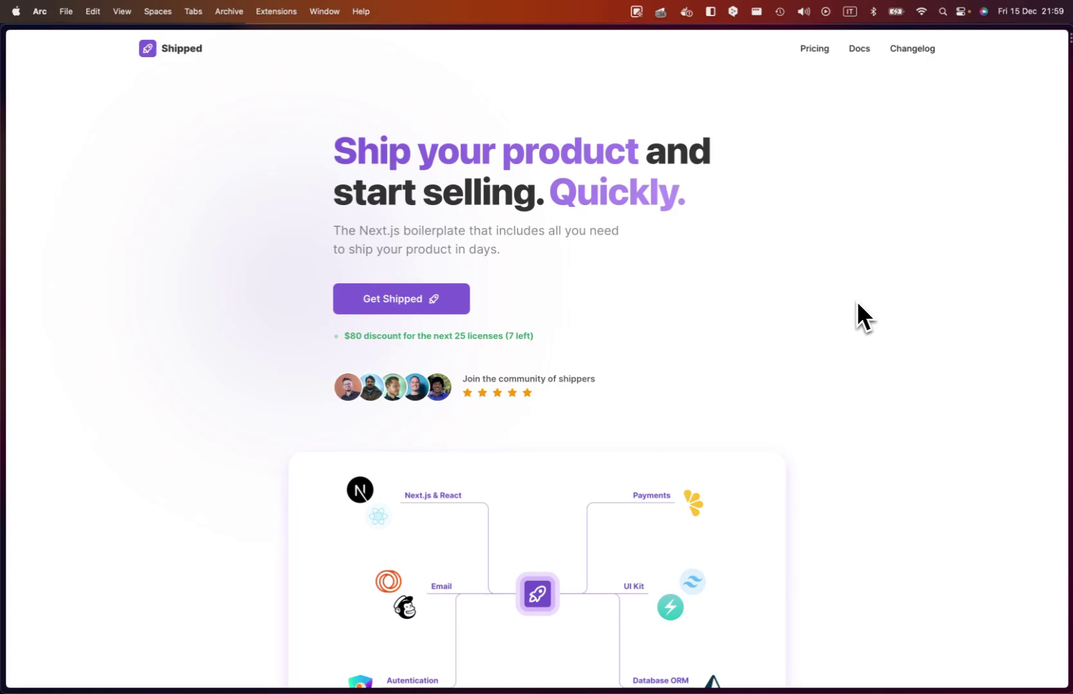
Step: Browse the loops.so landing page, then move to the Shipped docs Loops setup section
{"action": "key", "text": "ctrl+Tab"}
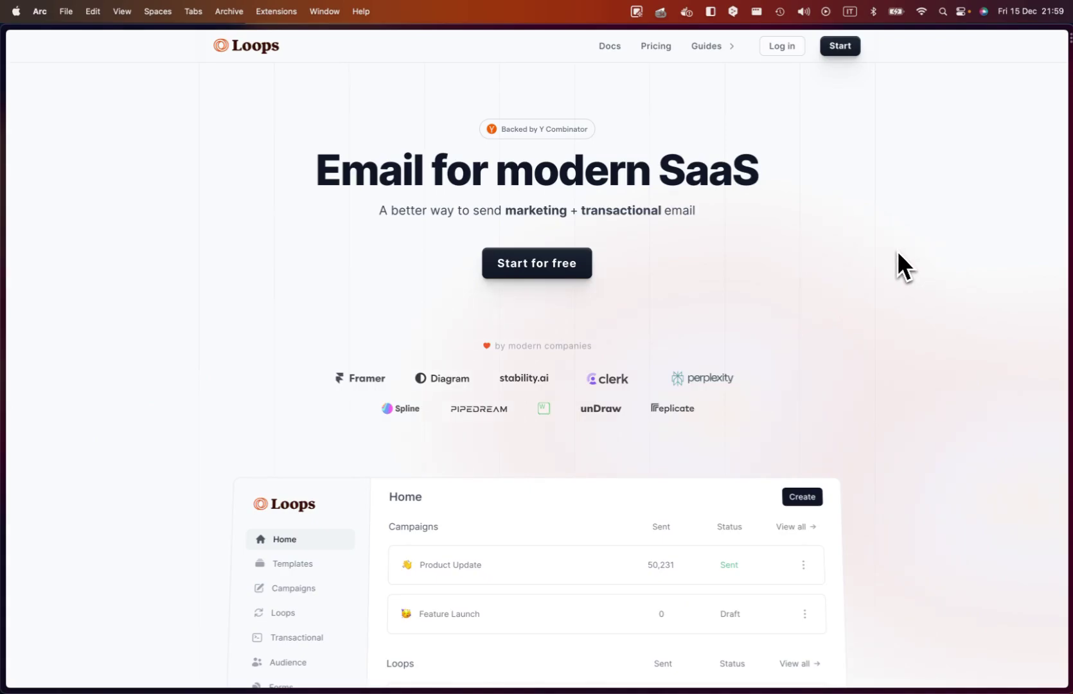
{"action": "scroll", "coordinate": [897, 250], "scroll_direction": "down", "scroll_amount": 5}
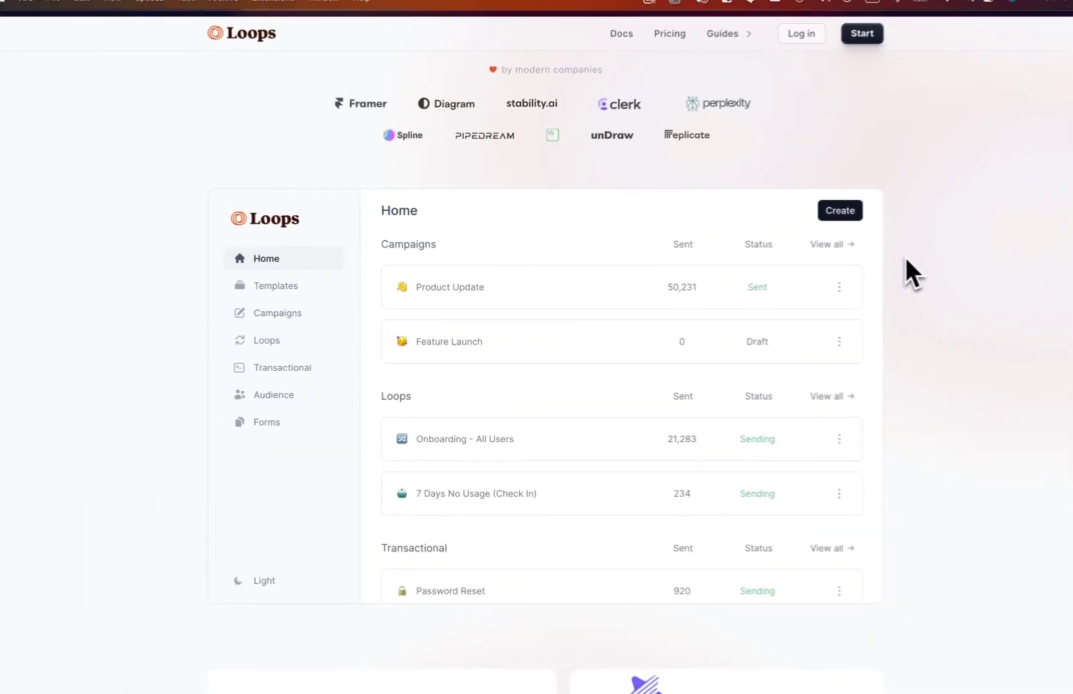
{"action": "scroll", "coordinate": [881, 260], "scroll_direction": "up", "scroll_amount": 5}
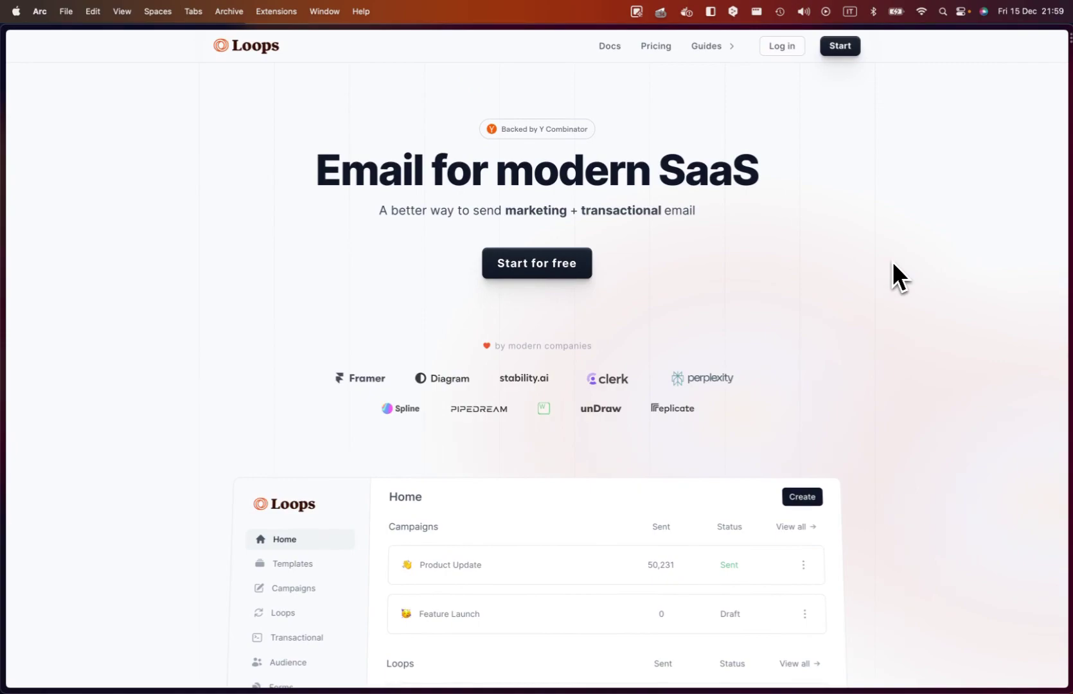
{"action": "key", "text": "ctrl+Tab"}
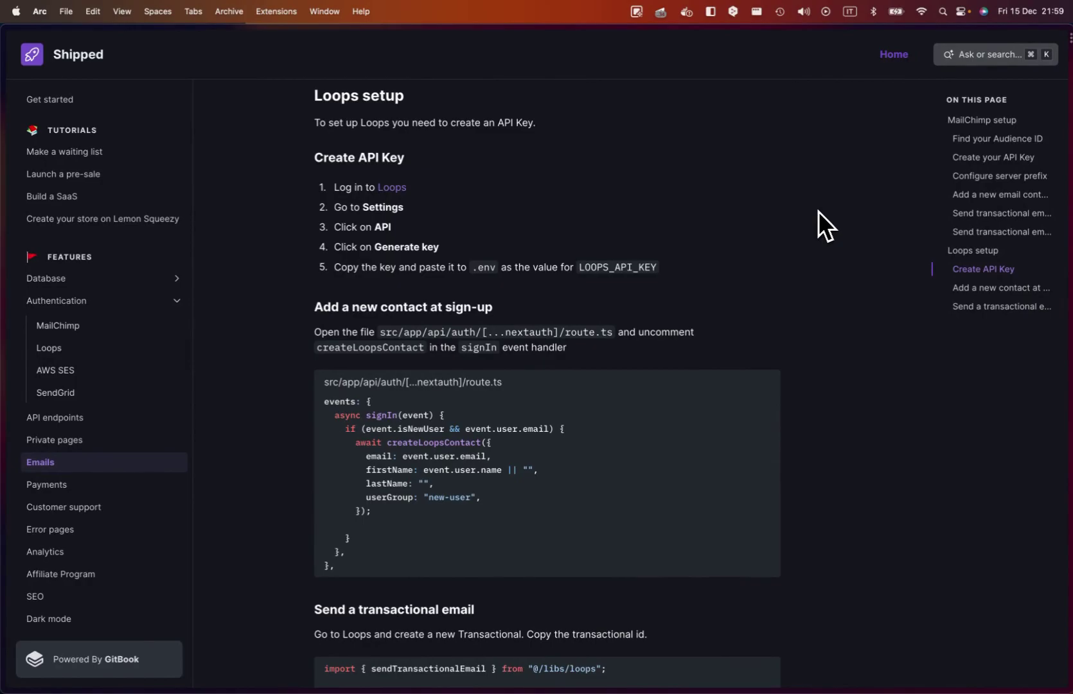
Step: Check the docs page address and read the transactional email instructions, then go to Loops
{"action": "key", "text": "super+l"}
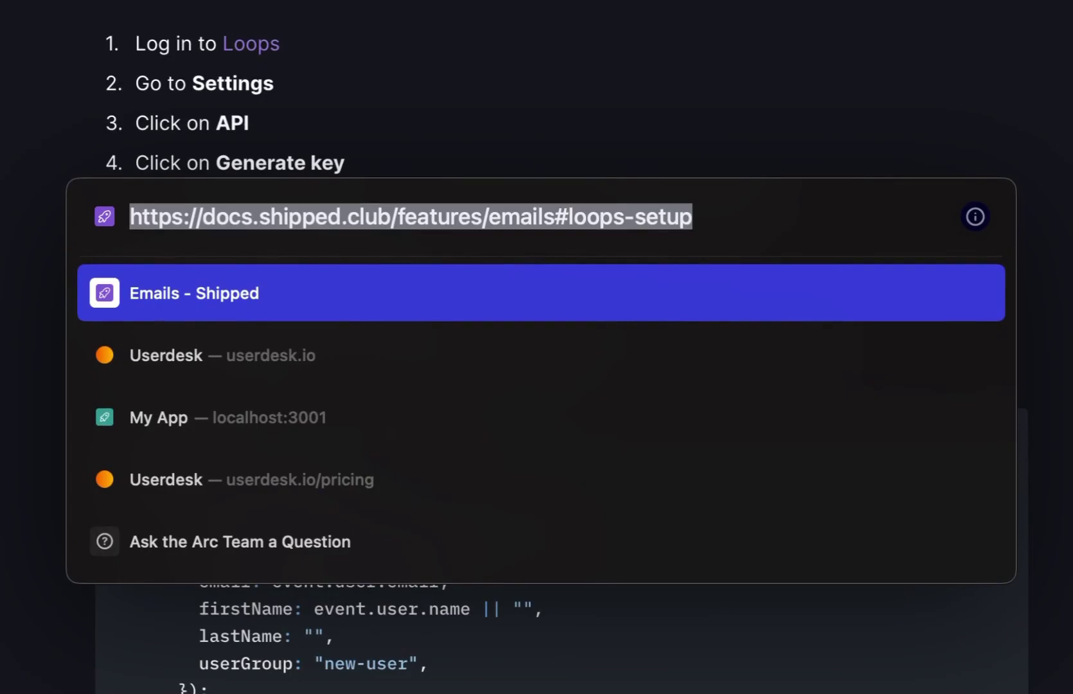
{"action": "key", "text": "Escape"}
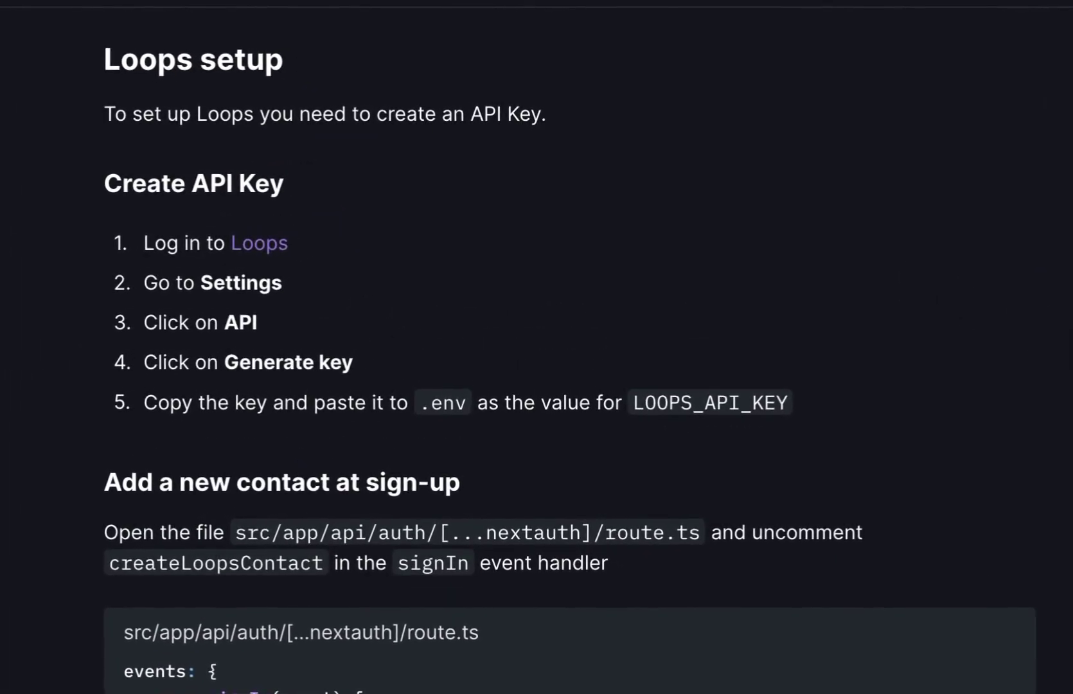
{"action": "scroll", "coordinate": [537, 347], "scroll_direction": "down", "scroll_amount": 5}
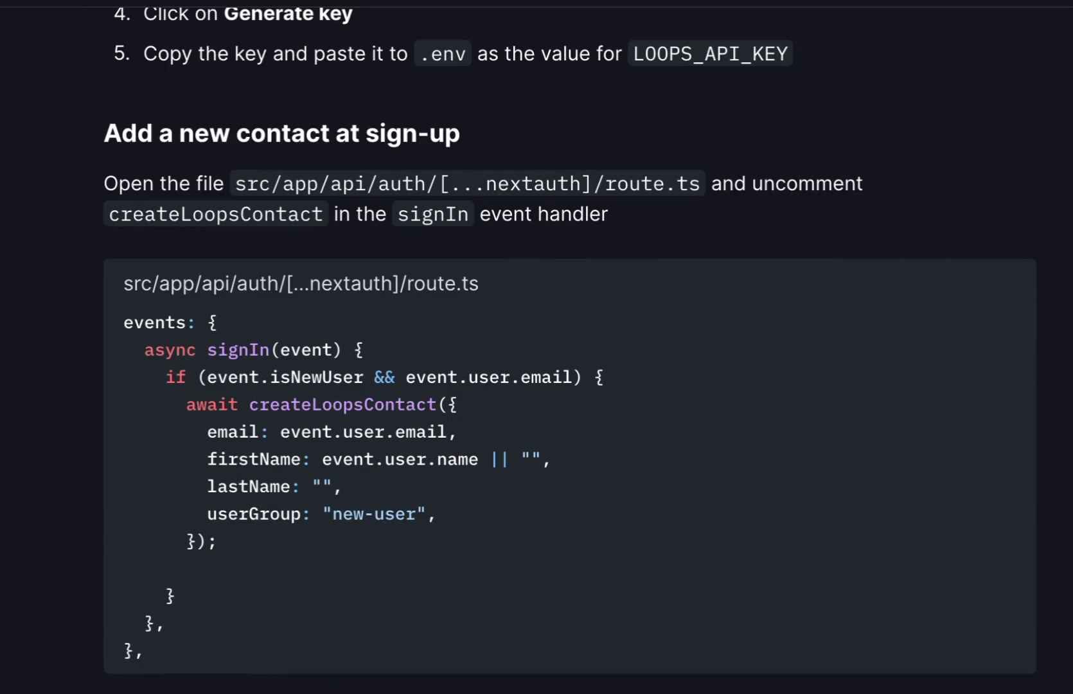
{"action": "scroll", "coordinate": [537, 347], "scroll_direction": "down", "scroll_amount": 7}
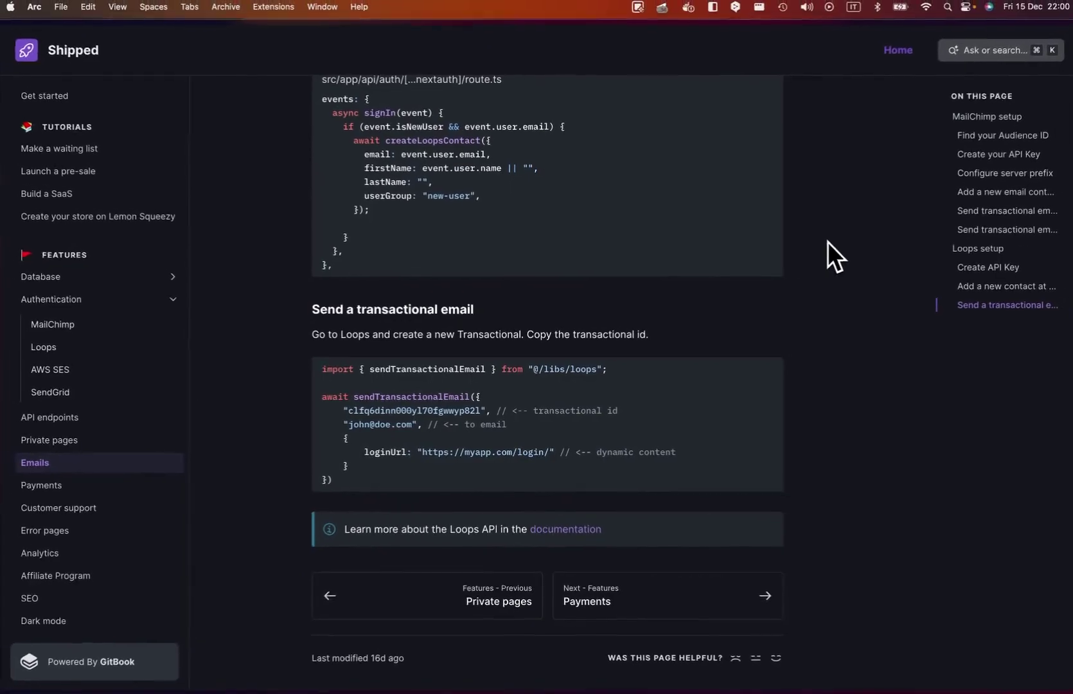
{"action": "key", "text": "ctrl+Tab"}
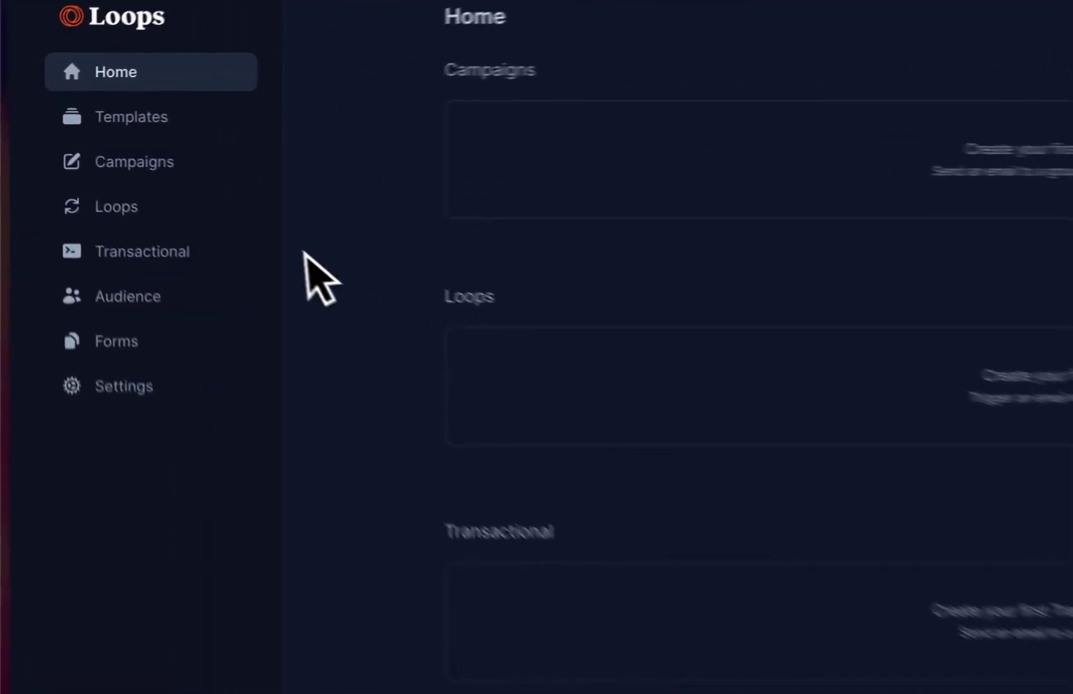
Step: Generate a new API key under Loops Settings > API and copy it
{"action": "left_click", "coordinate": [172, 436]}
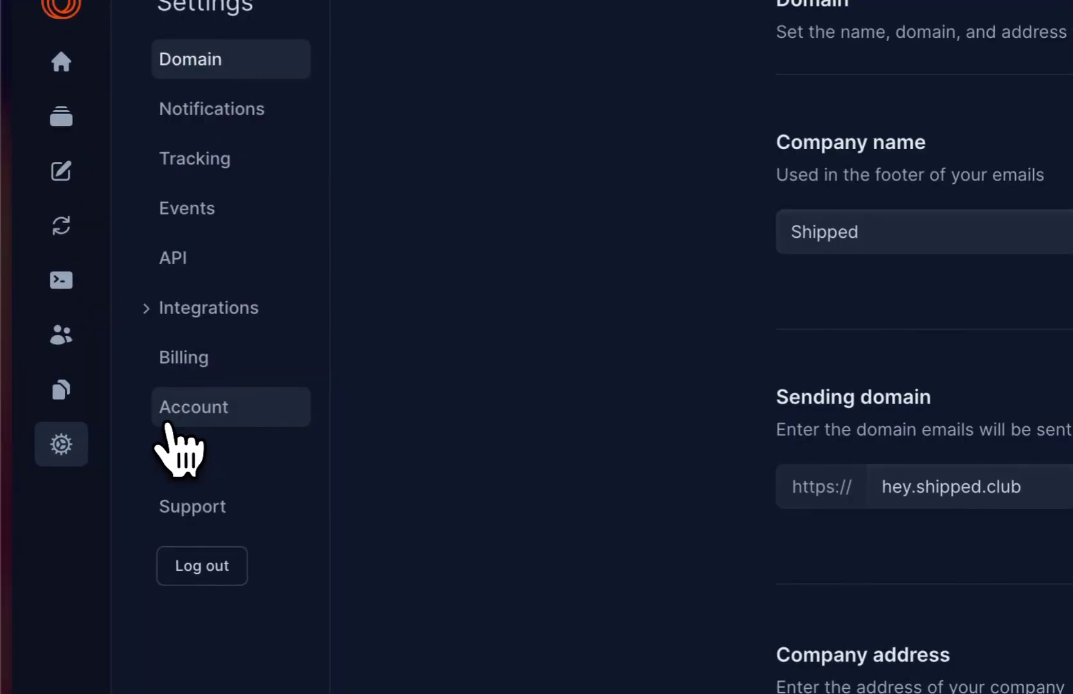
{"action": "left_click", "coordinate": [181, 264]}
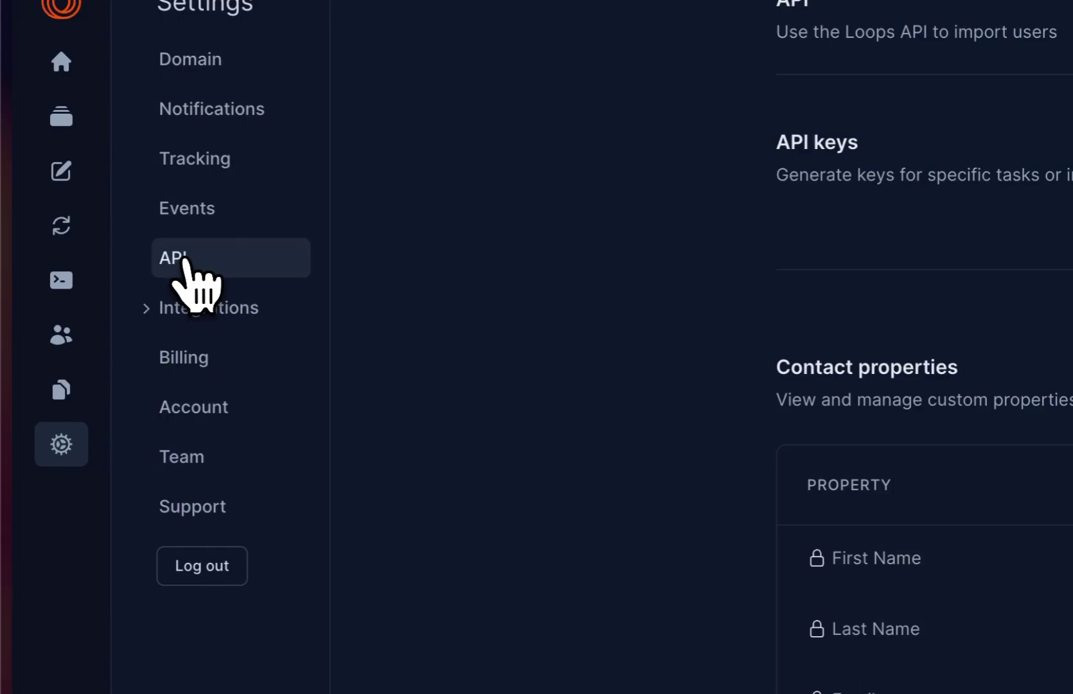
{"action": "left_click", "coordinate": [677, 253]}
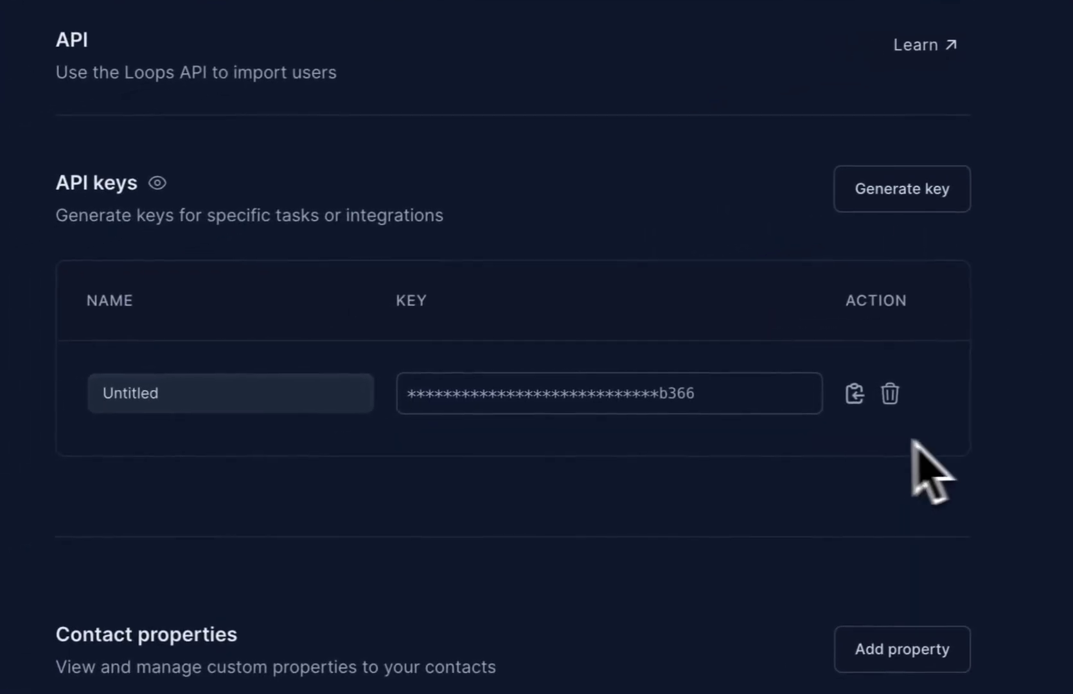
{"action": "left_click", "coordinate": [859, 392]}
Step: Paste the copied key between the quotes of LOOPS_API_KEY on line 34 of .env
{"action": "key", "text": "super+Tab"}
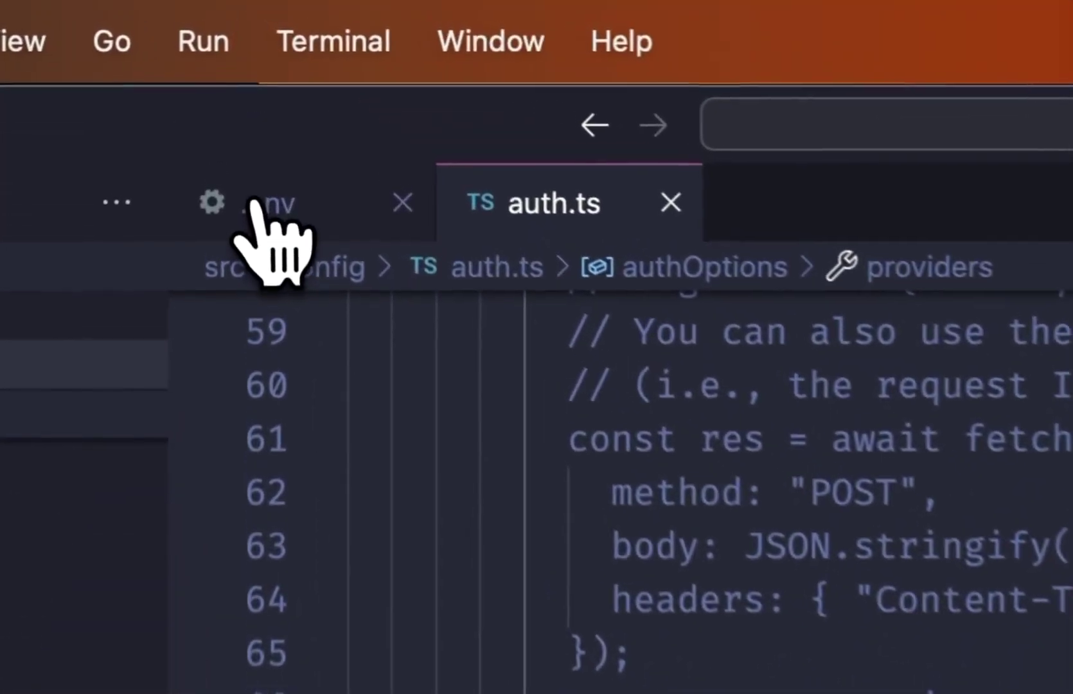
{"action": "left_click", "coordinate": [245, 56]}
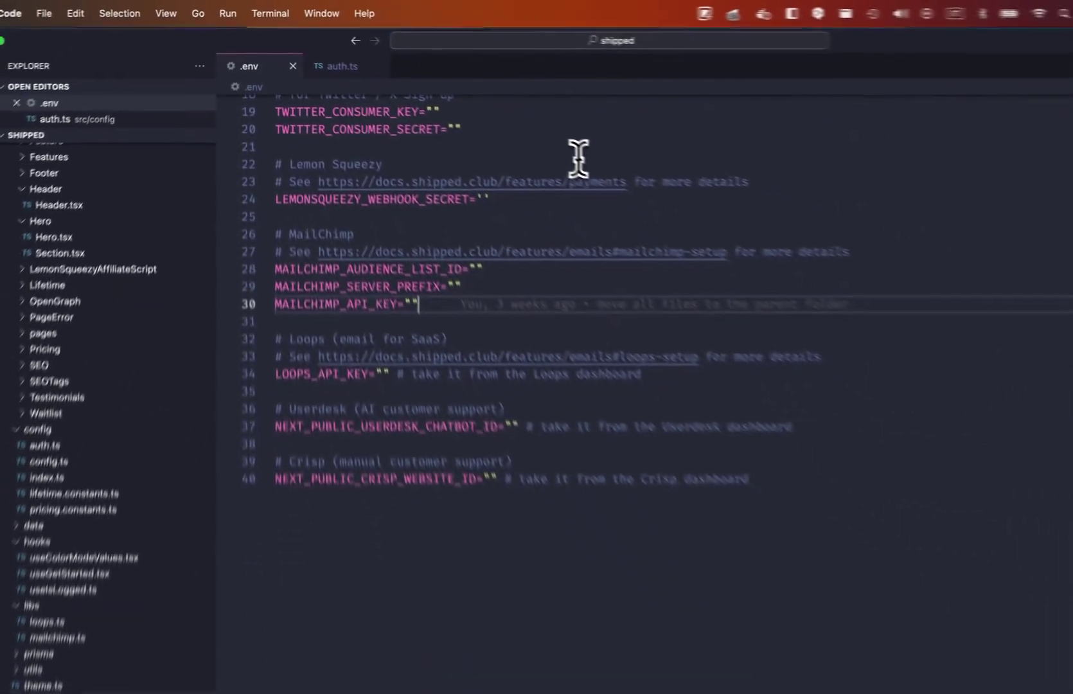
{"action": "double_click", "coordinate": [621, 534]}
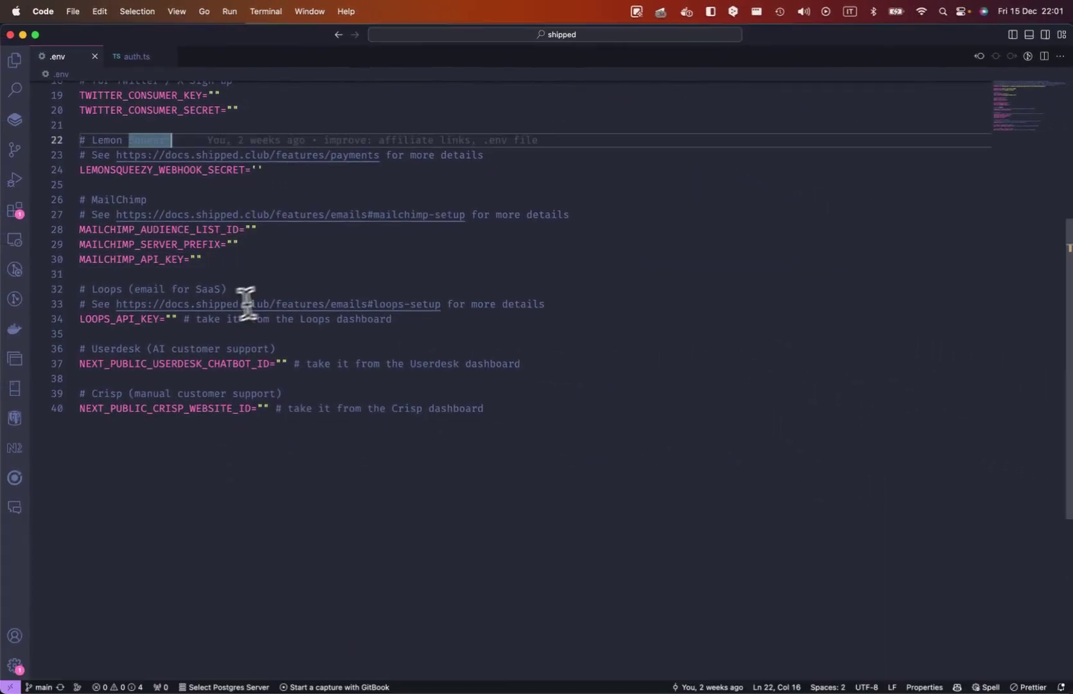
{"action": "left_click", "coordinate": [175, 319]}
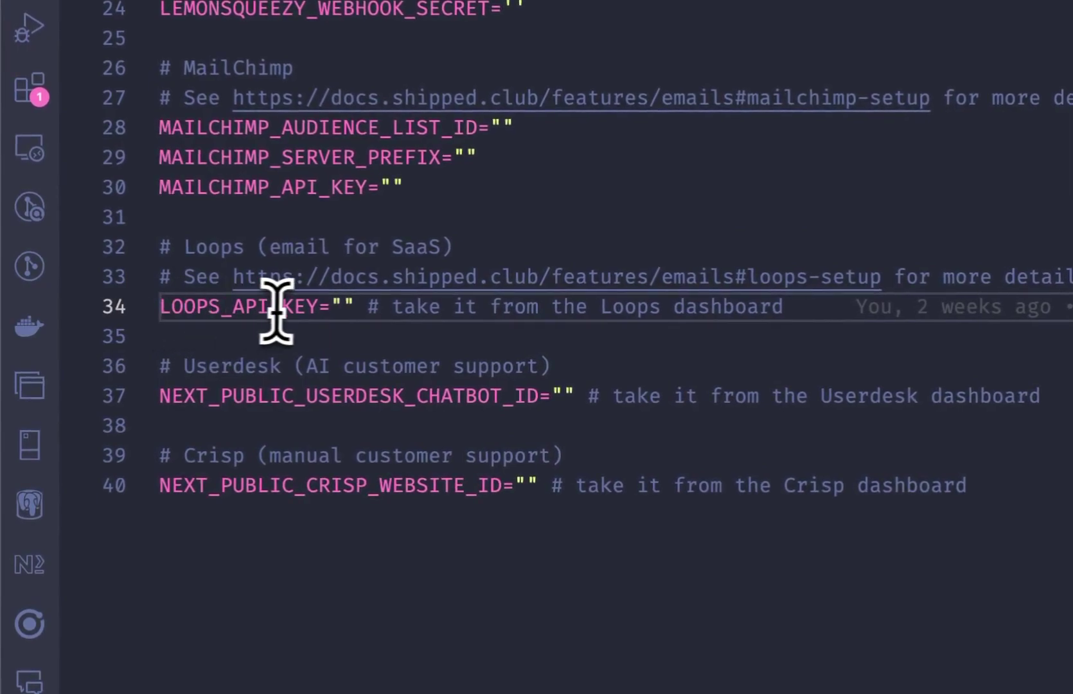
{"action": "left_click", "coordinate": [341, 307]}
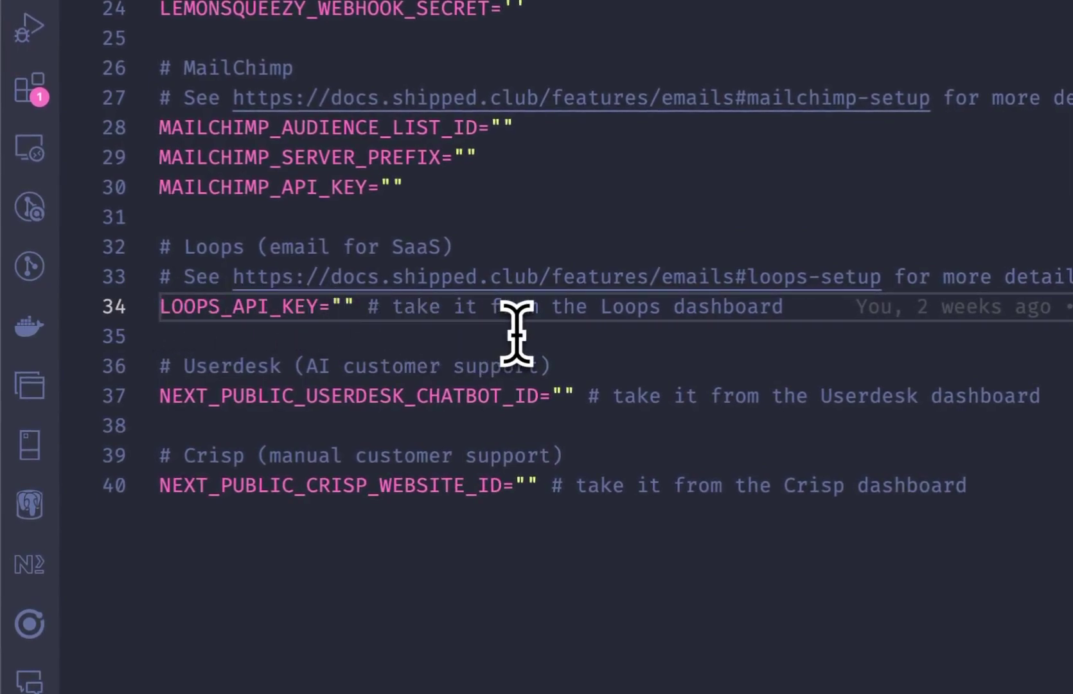
{"action": "key", "text": "ctrl+v"}
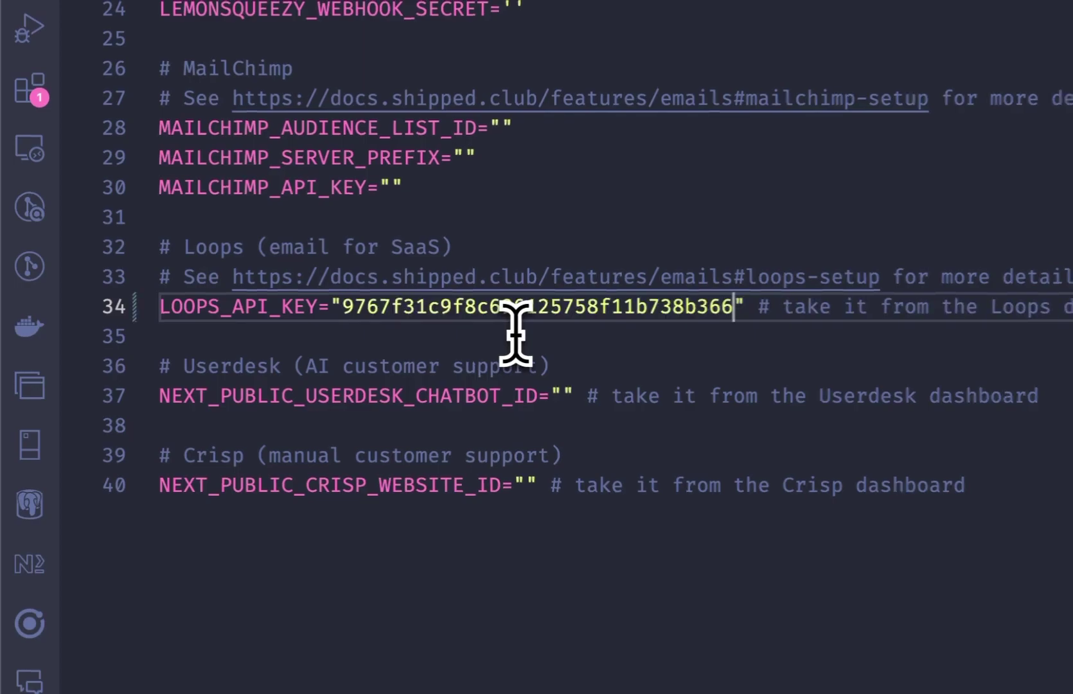
Step: Read the Shipped docs 'Add a new contact at sign-up' section for src/config/auth.ts
{"action": "key", "text": "super+Tab"}
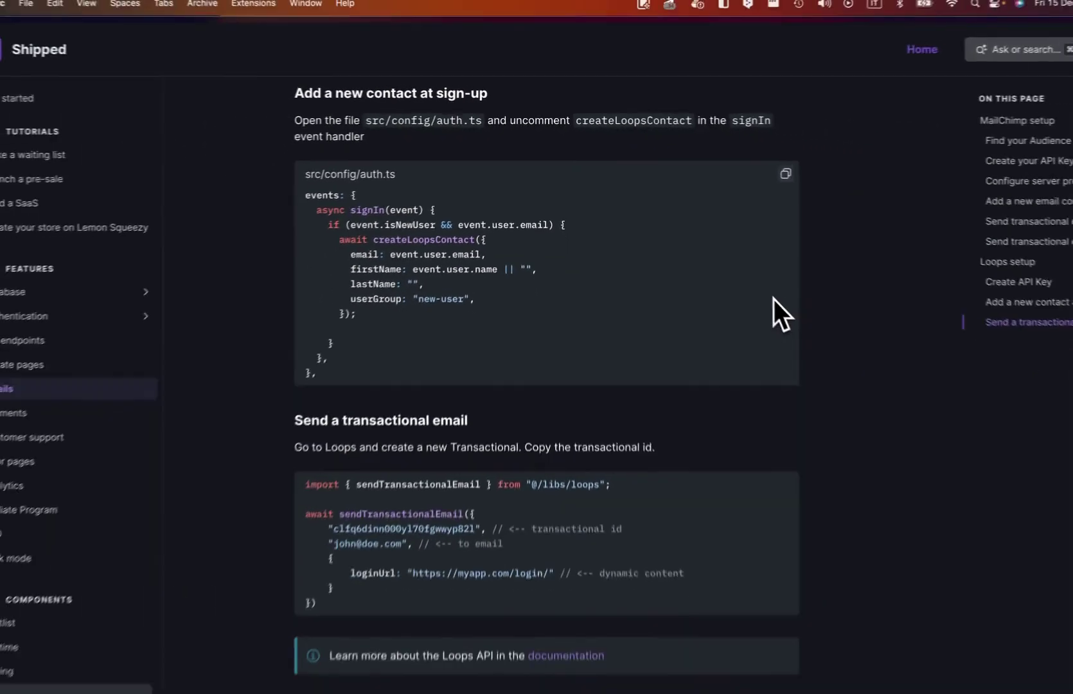
{"action": "key", "text": "super+Tab"}
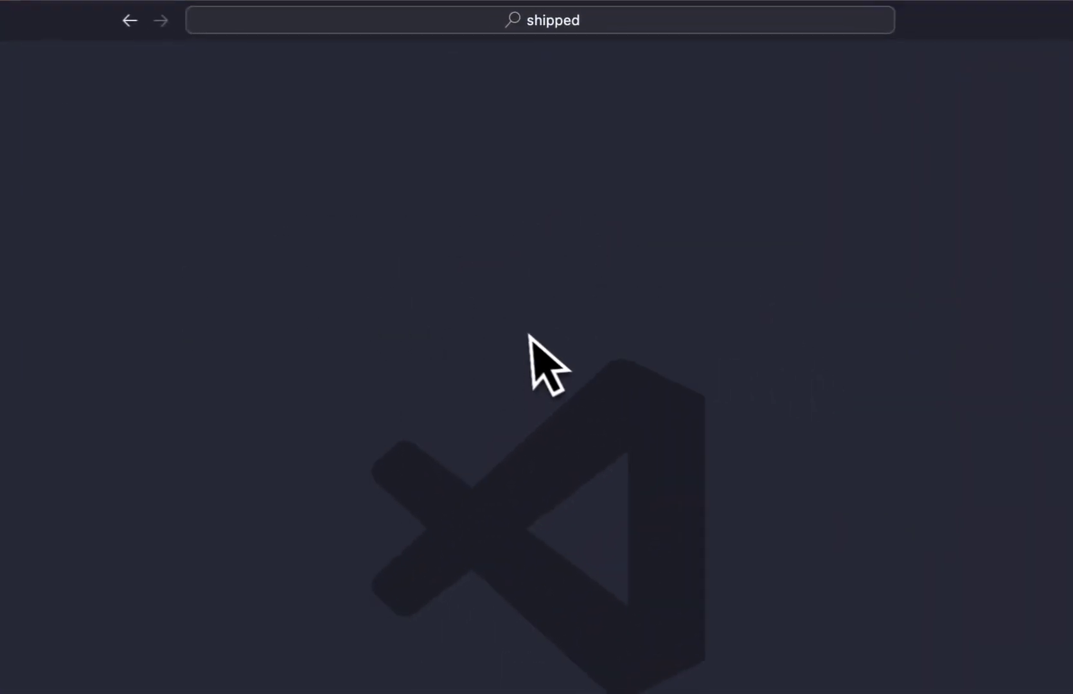
Step: In auth.ts, delete the /* and */ lines around the createLoopsContact call in signIn
{"action": "key", "text": "super+p"}
{"action": "type", "text": "auth"}
{"action": "key", "text": "Return"}
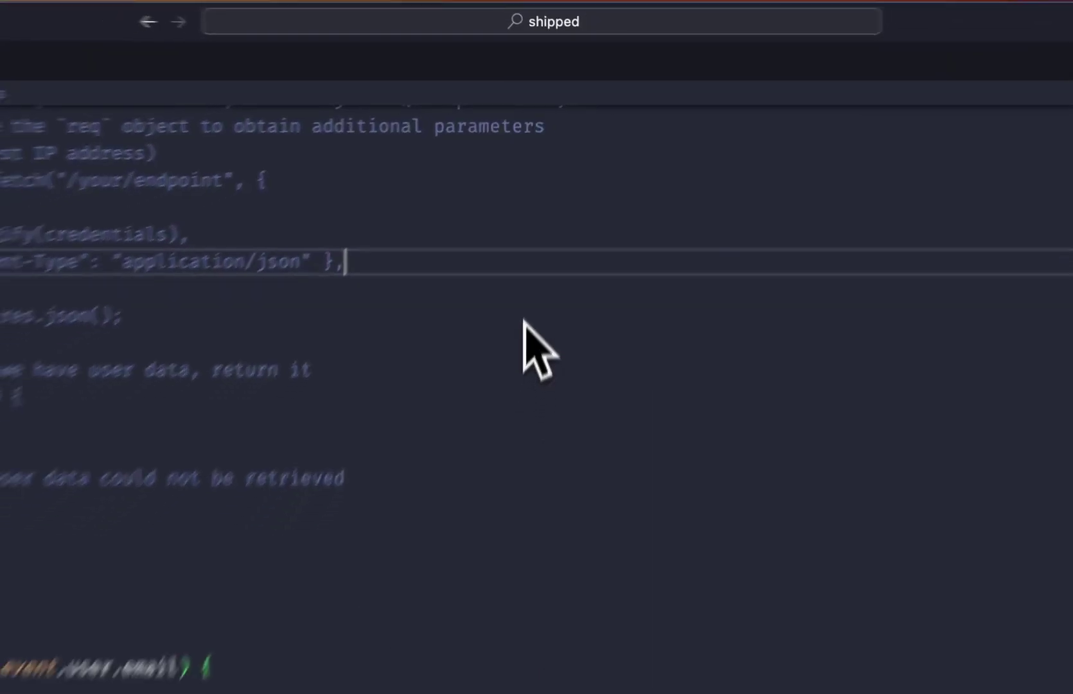
{"action": "scroll", "coordinate": [537, 337], "scroll_direction": "down", "scroll_amount": 5}
{"action": "left_click", "coordinate": [433, 153]}
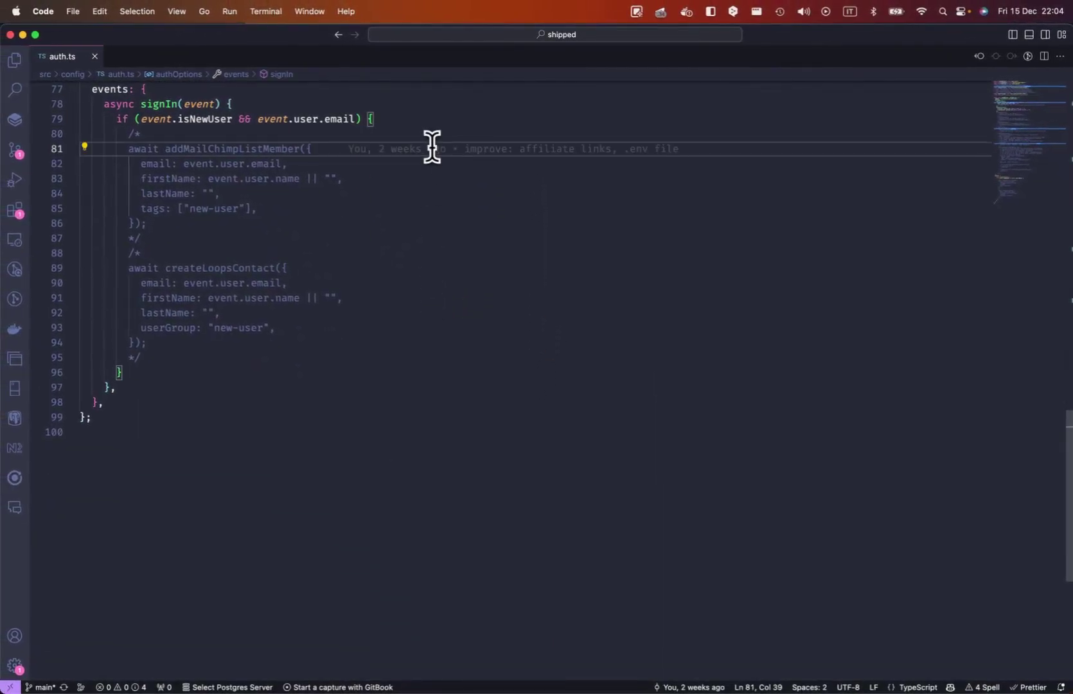
{"action": "key", "text": "Down"}
{"action": "key", "text": "Down"}
{"action": "key", "text": "Down"}
{"action": "key", "text": "Down"}
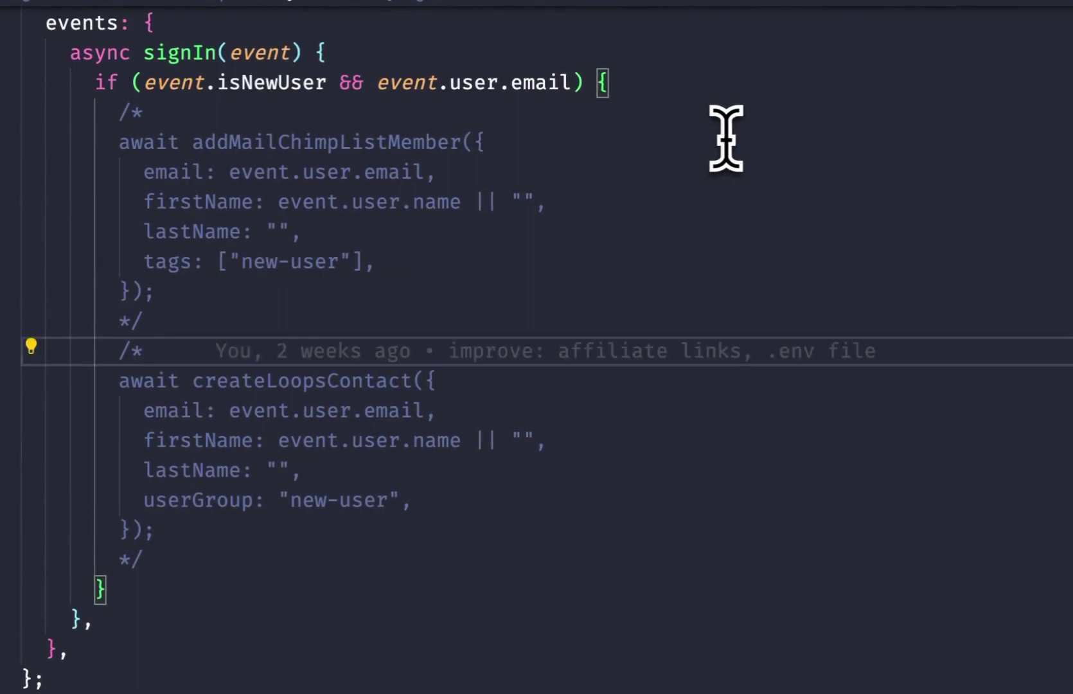
{"action": "key", "text": "ctrl+shift+k"}
{"action": "key", "text": "Down"}
{"action": "key", "text": "Down"}
{"action": "key", "text": "Down"}
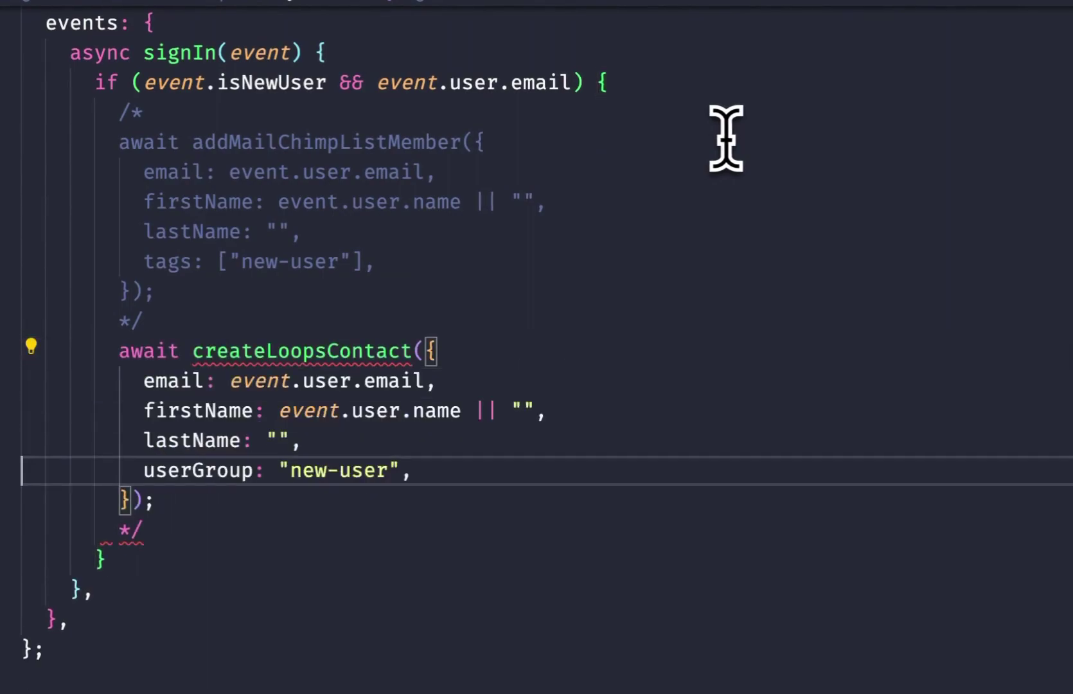
{"action": "key", "text": "Down"}
{"action": "key", "text": "ctrl+shift+k"}
Step: Uncomment the createLoopsContact import at the top of auth.ts
{"action": "key", "text": "Up"}
{"action": "key", "text": "Up"}
{"action": "key", "text": "Up"}
{"action": "key", "text": "Home"}
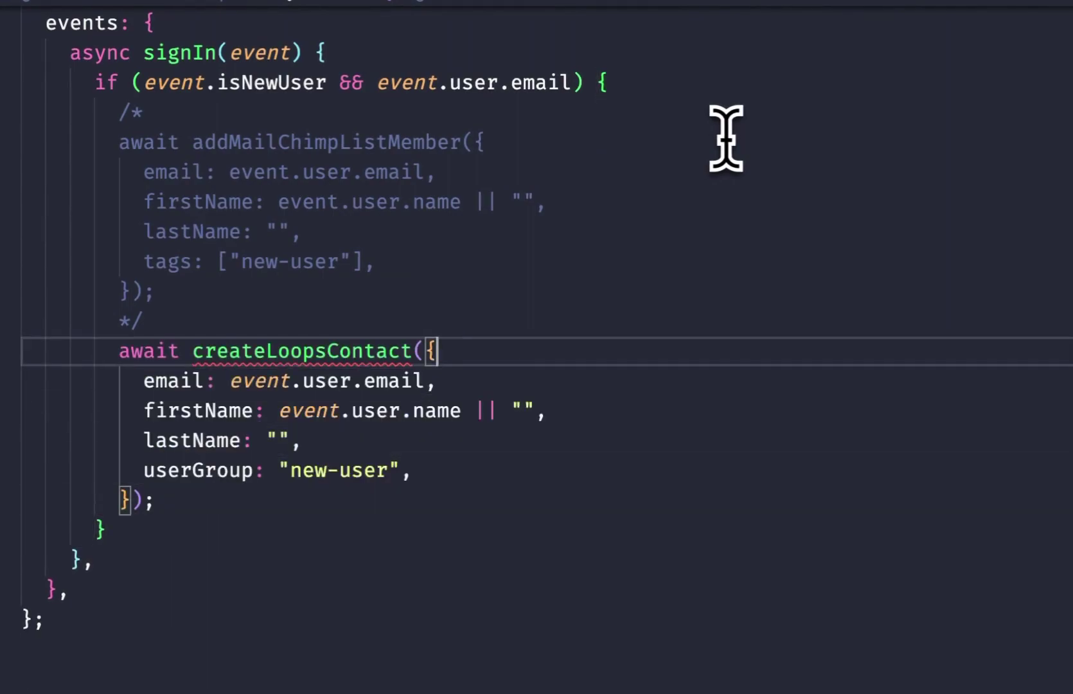
{"action": "key", "text": "ctrl+Left"}
{"action": "key", "text": "F12"}
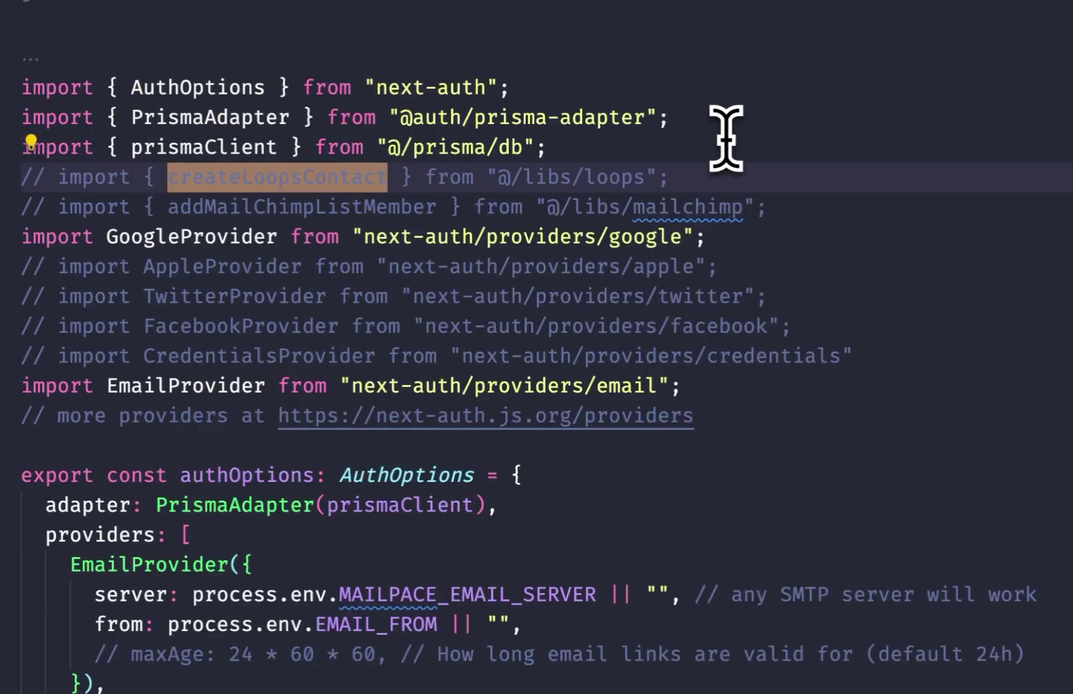
{"action": "key", "text": "ctrl+slash"}
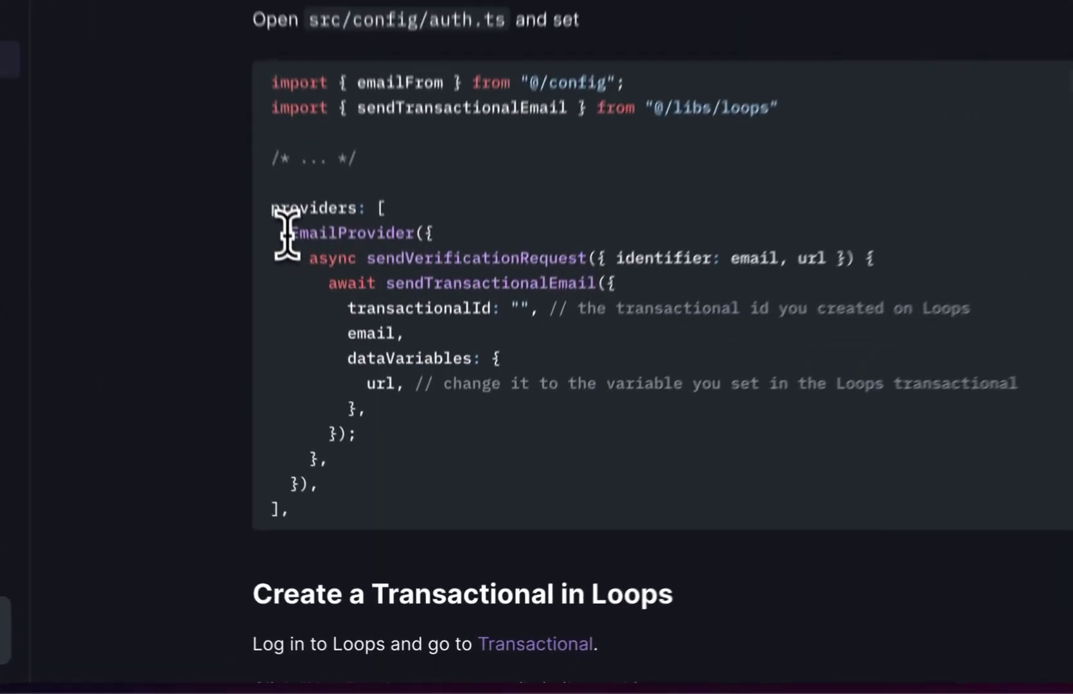
Step: Select the EmailProvider({ ... }) block in the Loops Magic Link code sample
{"action": "left_click_drag", "start_coordinate": [339, 443], "coordinate": [349, 581]}
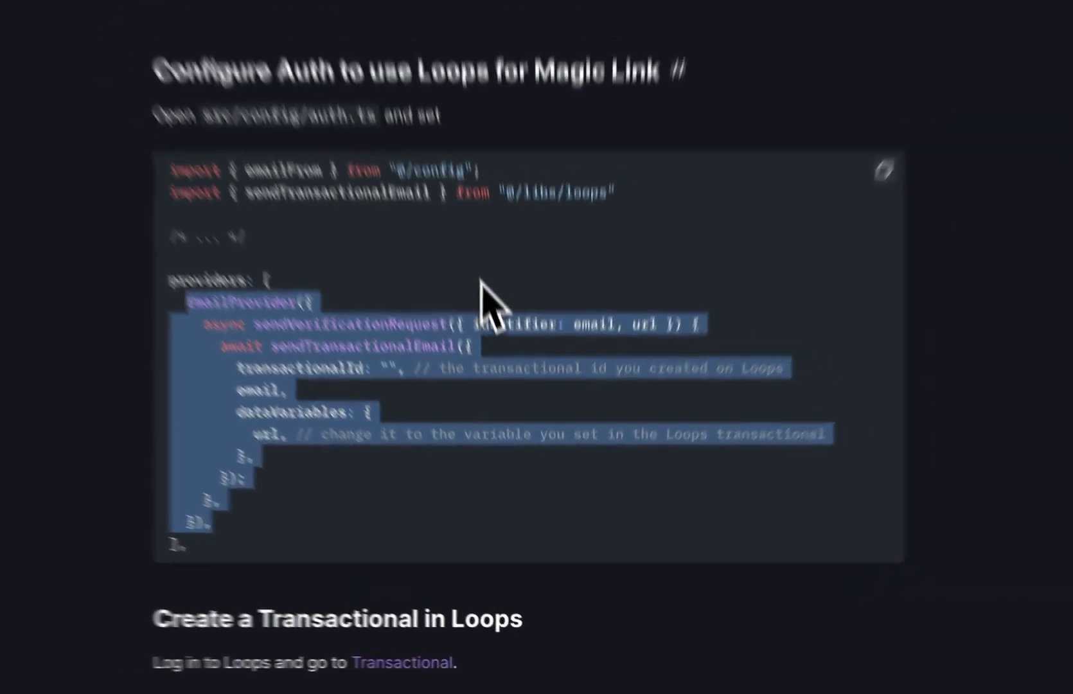
Step: Replace the existing EmailProvider settings block in auth.ts with the copied Loops snippet
{"action": "key", "text": "ctrl+Right"}
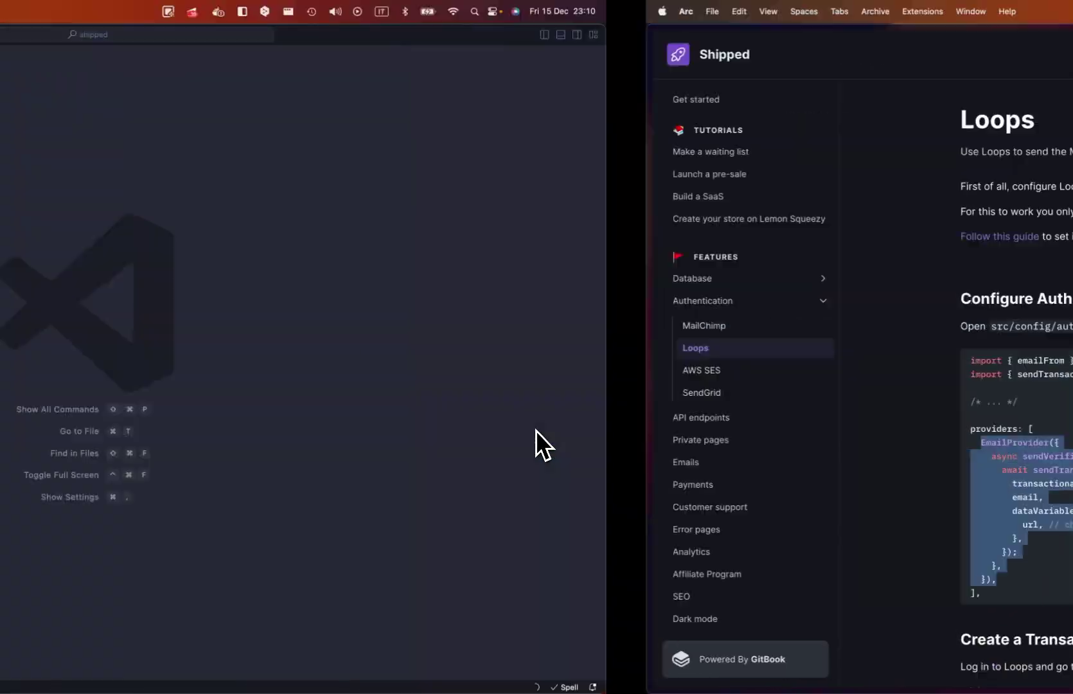
{"action": "key", "text": "super+p"}
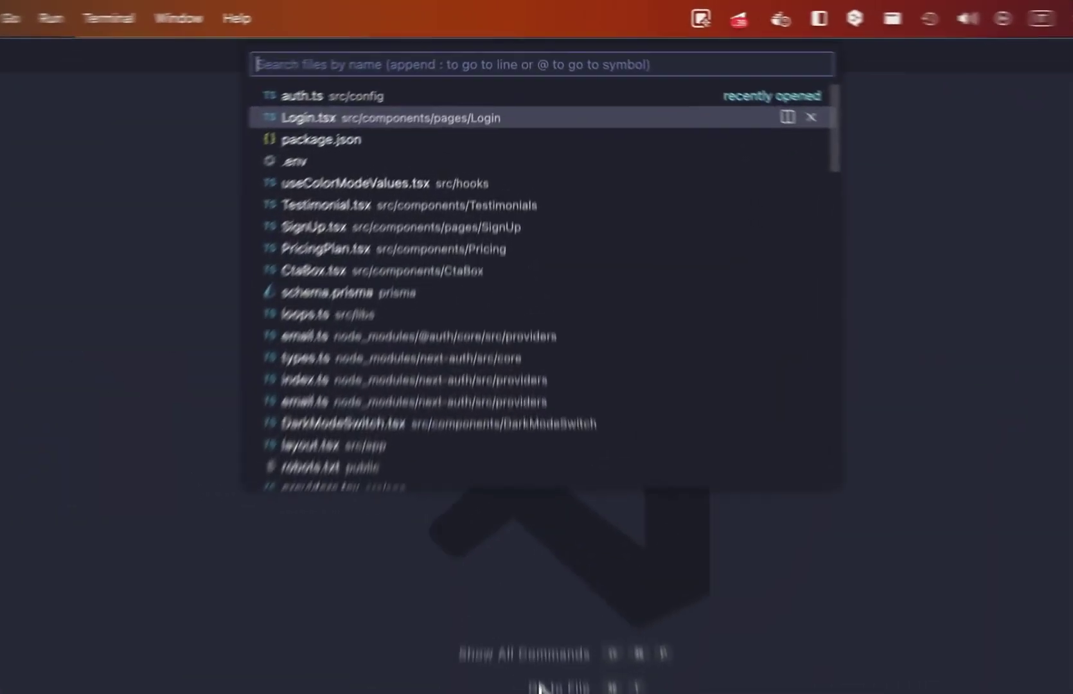
{"action": "type", "text": "auth"}
{"action": "key", "text": "Return"}
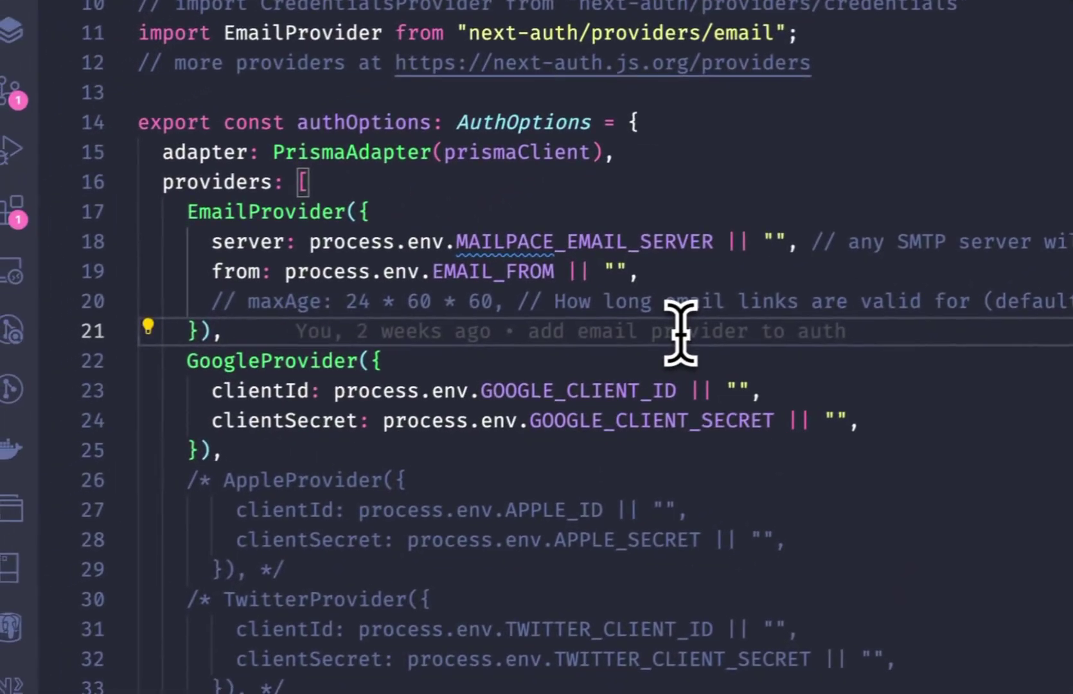
{"action": "key", "text": "shift+Up"}
{"action": "key", "text": "shift+Up"}
{"action": "key", "text": "shift+Up"}
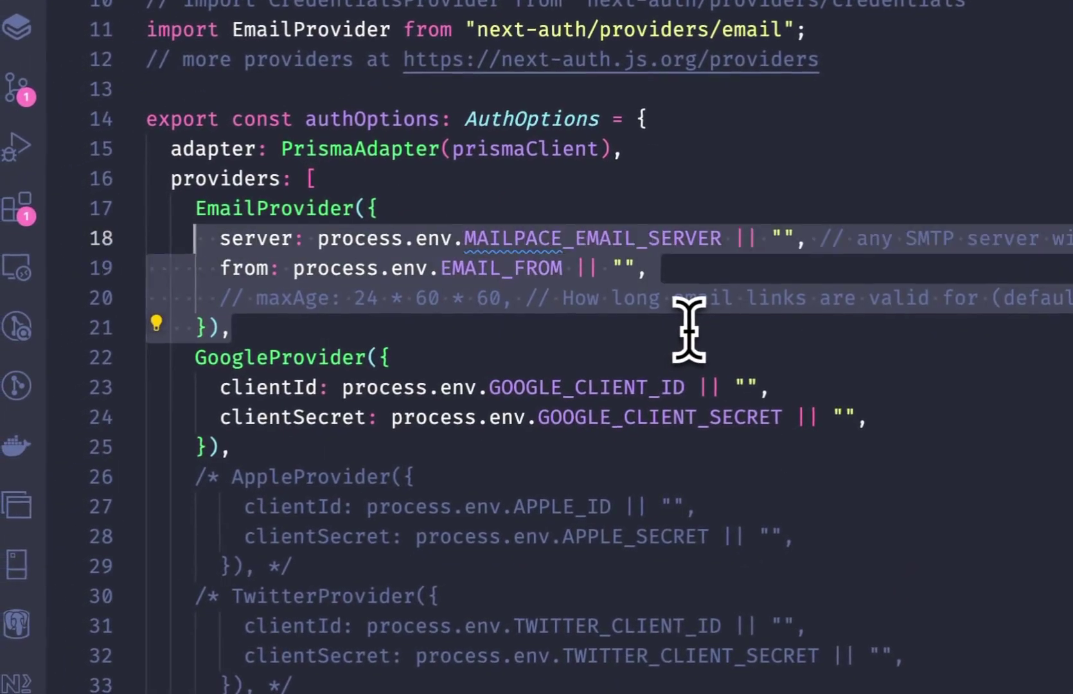
{"action": "key", "text": "super+v"}
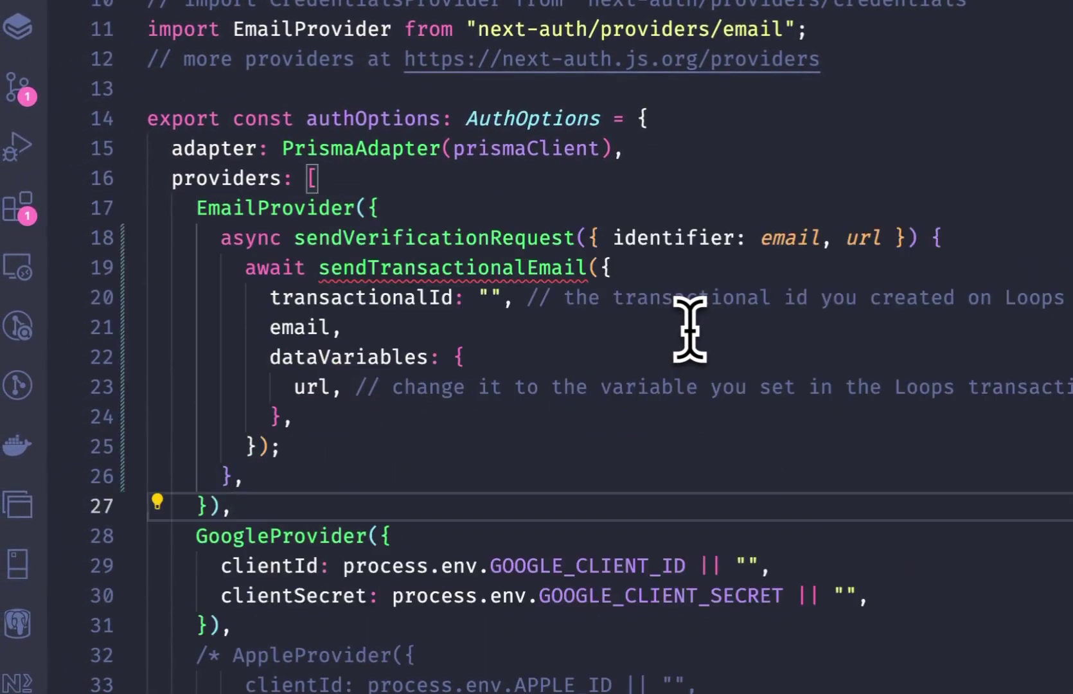
Step: Add the sendTransactionalEmail import from @/libs/loops and review the email and dataVariables arguments
{"action": "key", "text": "Up"}
{"action": "key", "text": "Up"}
{"action": "key", "text": "Up"}
{"action": "key", "text": "alt+Right"}
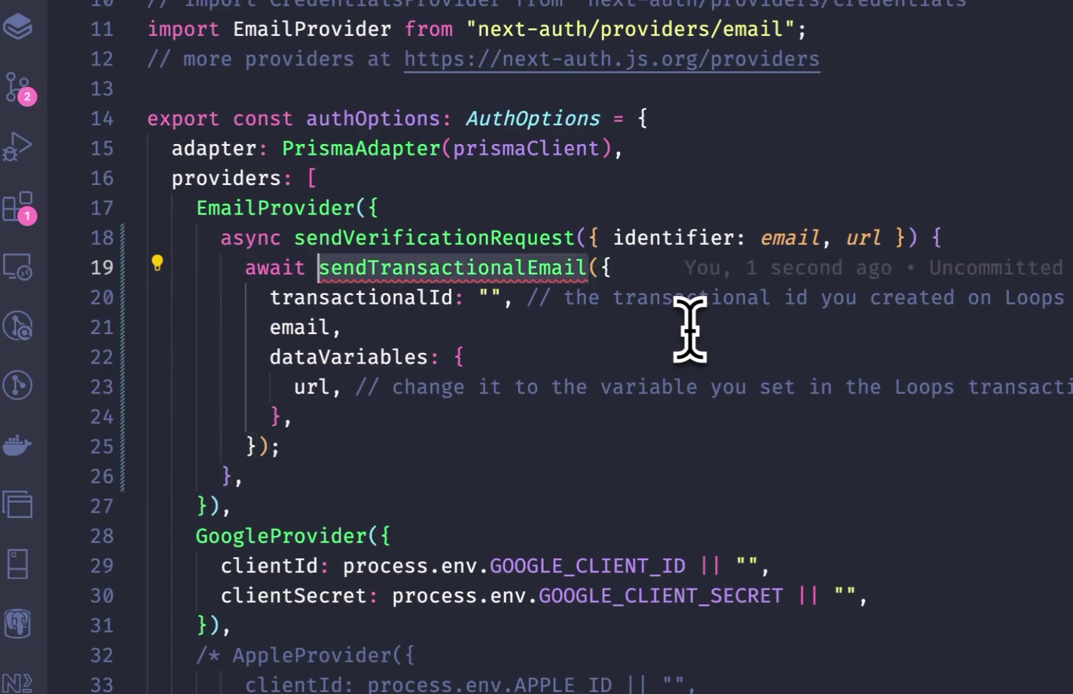
{"action": "key", "text": "super+period"}
{"action": "key", "text": "Return"}
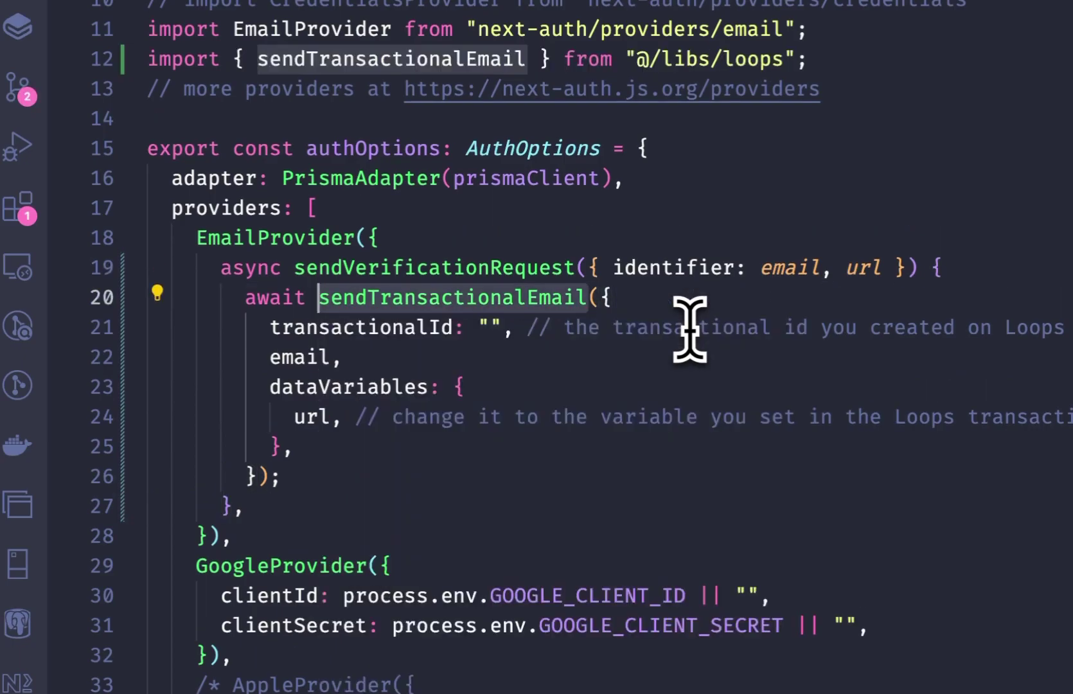
{"action": "left_click", "coordinate": [621, 356]}
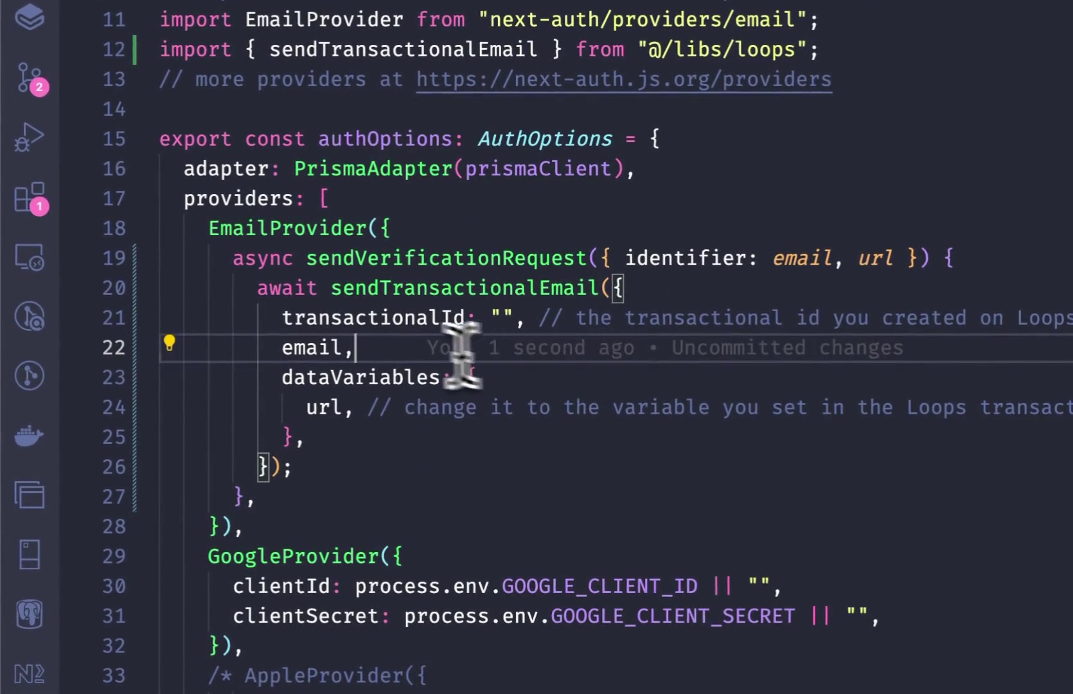
{"action": "left_click", "coordinate": [503, 318]}
{"action": "left_click", "coordinate": [506, 370]}
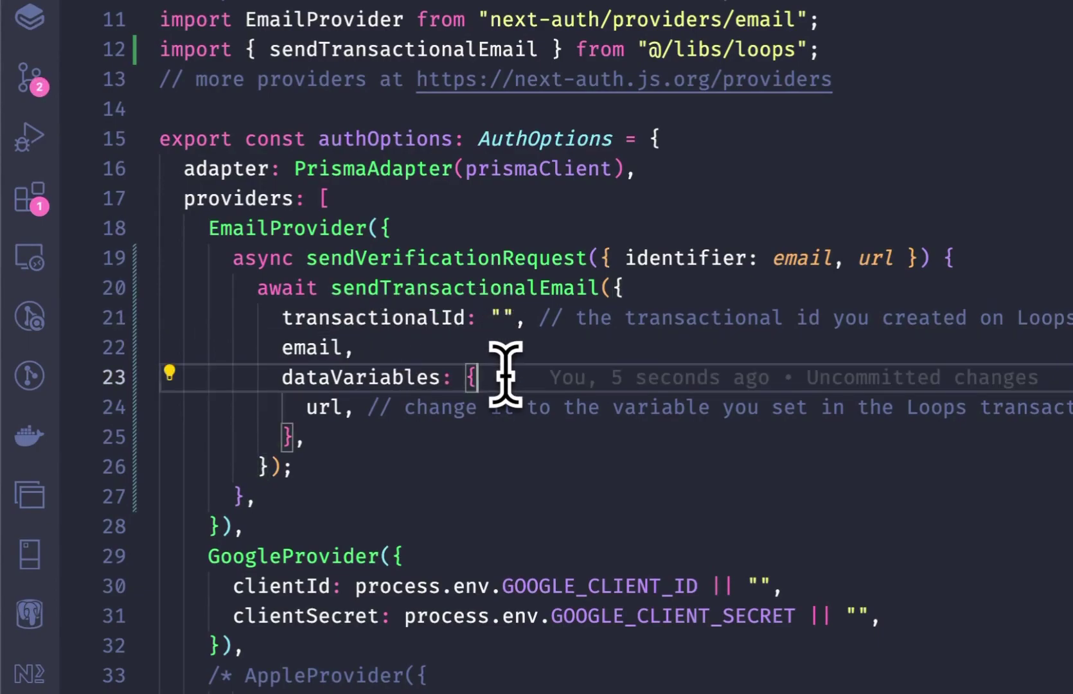
Step: Create a new transactional email named 'Magic Link' with subject 'Sign up to MyProduct'
{"action": "key", "text": "super+Tab"}
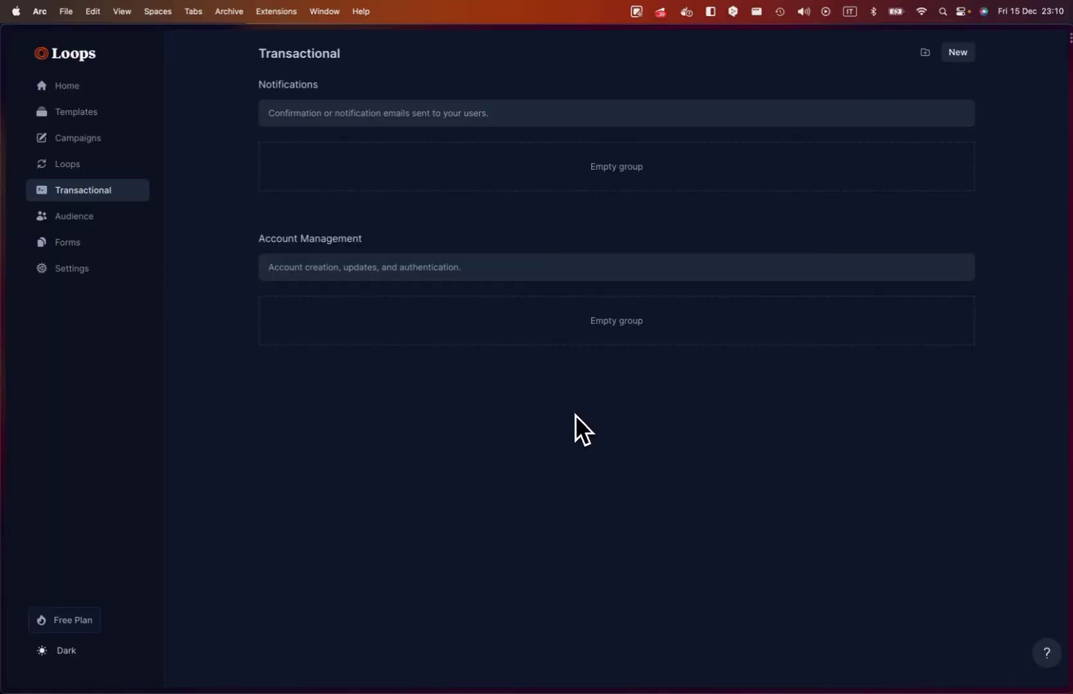
{"action": "left_click", "coordinate": [99, 204]}
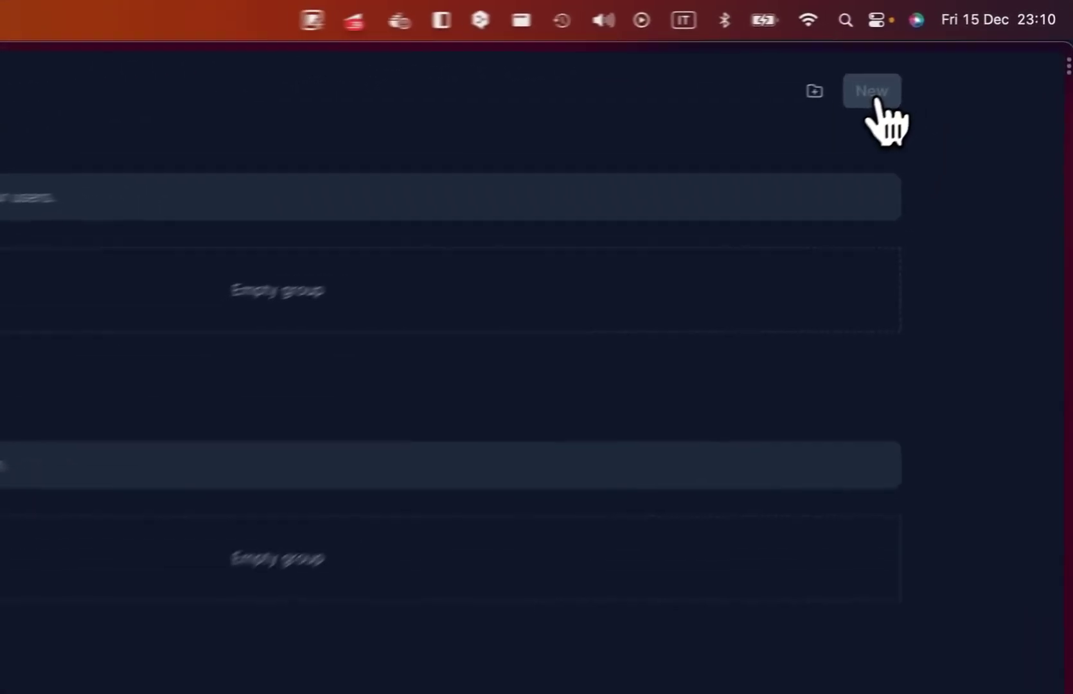
{"action": "left_click", "coordinate": [846, 104]}
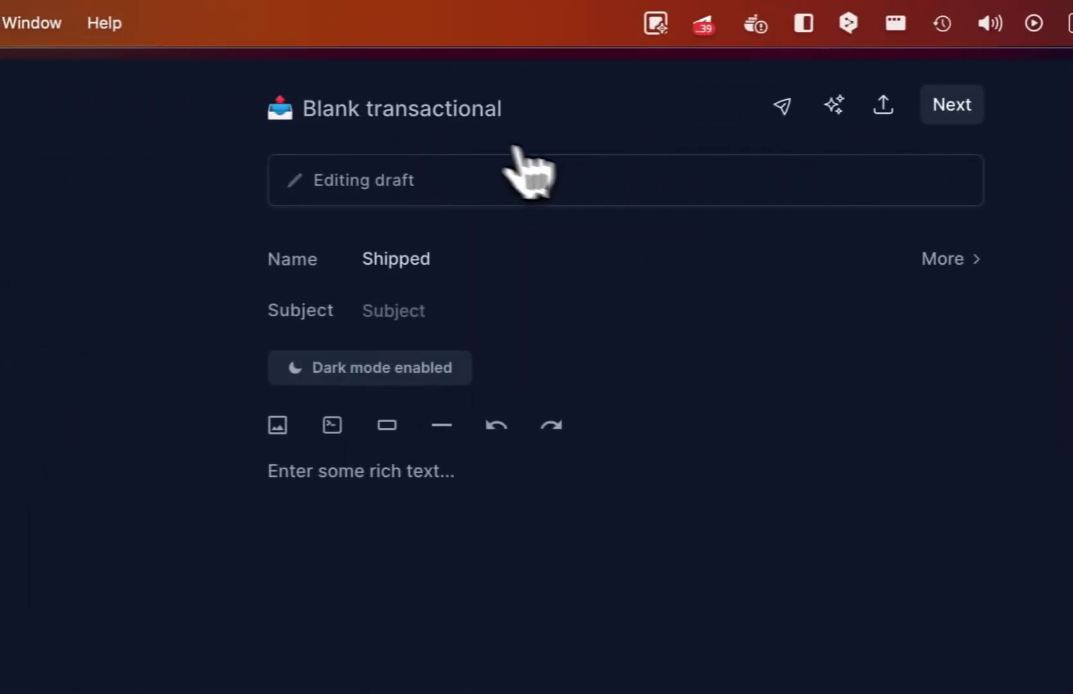
{"action": "key", "text": "ctrl+a"}
{"action": "type", "text": "Mag"}
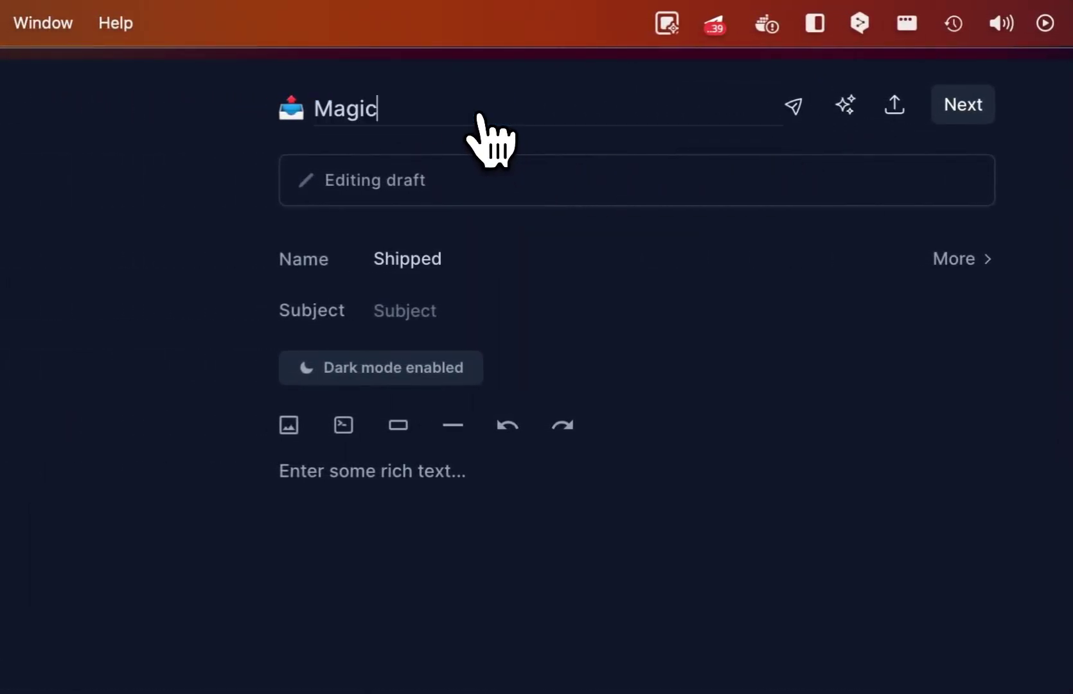
{"action": "type", "text": "ic Link"}
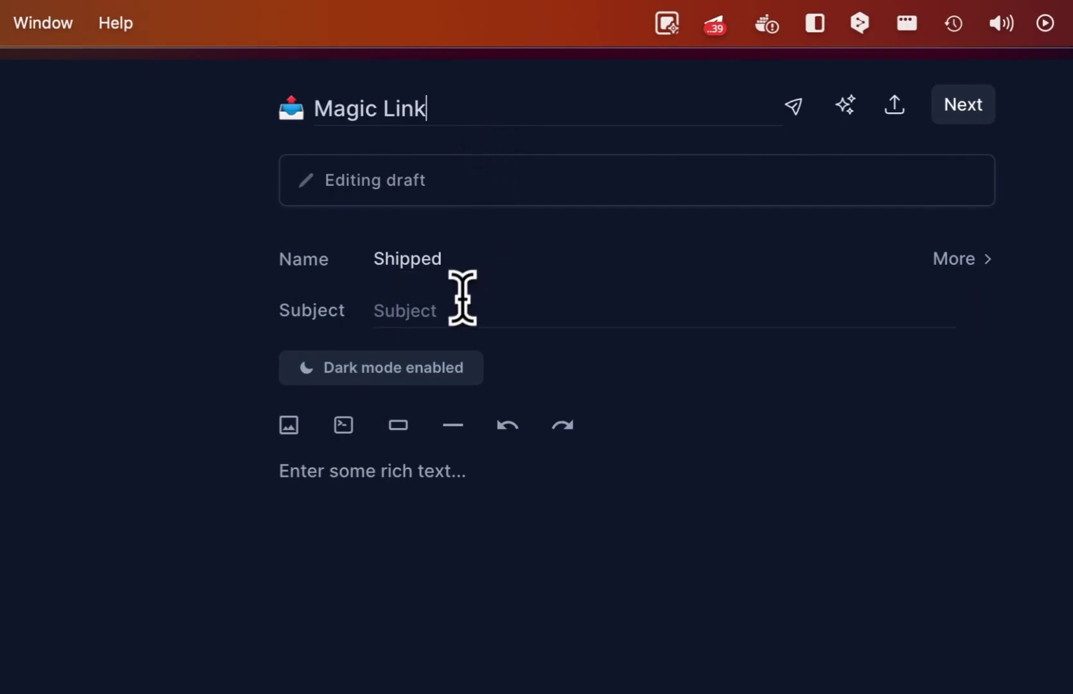
{"action": "left_click", "coordinate": [461, 310]}
{"action": "type", "text": "Sign up to MyP"}
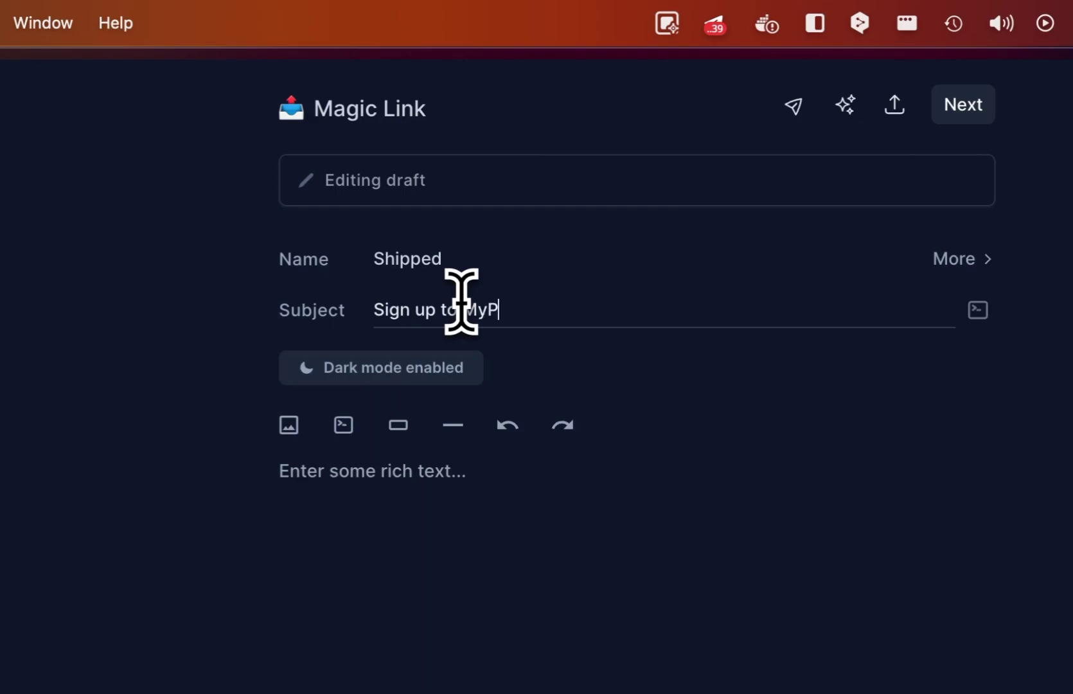
{"action": "type", "text": "froduc"}
{"action": "key", "text": "BackSpace"}
Step: Write the body 'Click on the link to sign up' with a url variable, then select the transactional ID
{"action": "left_click", "coordinate": [436, 471]}
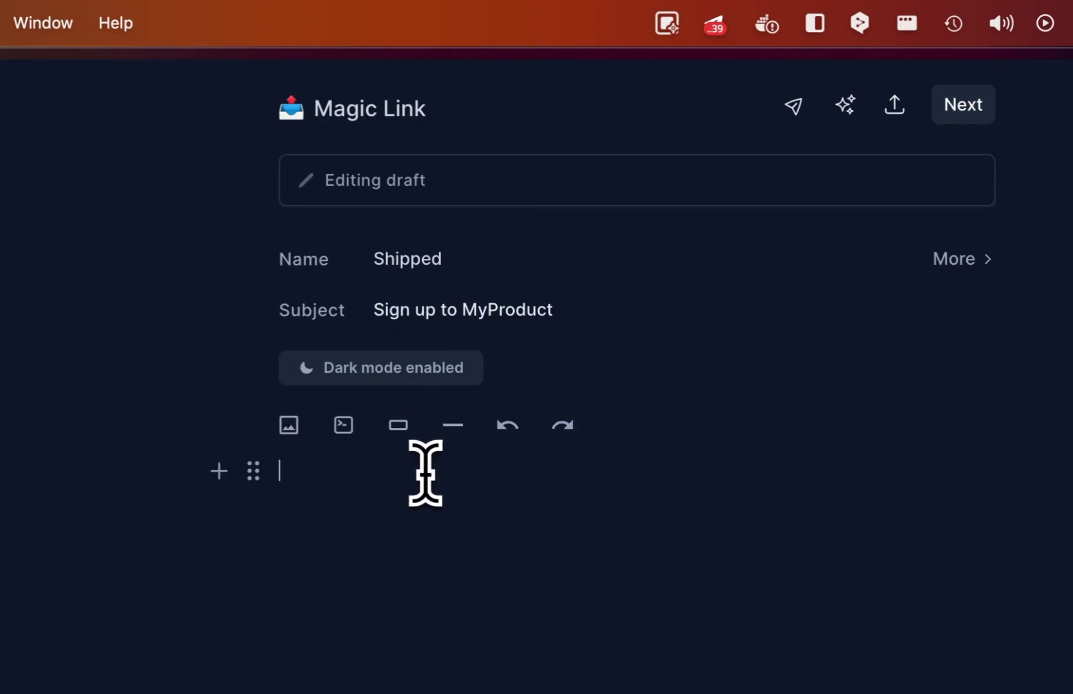
{"action": "type", "text": "Click"}
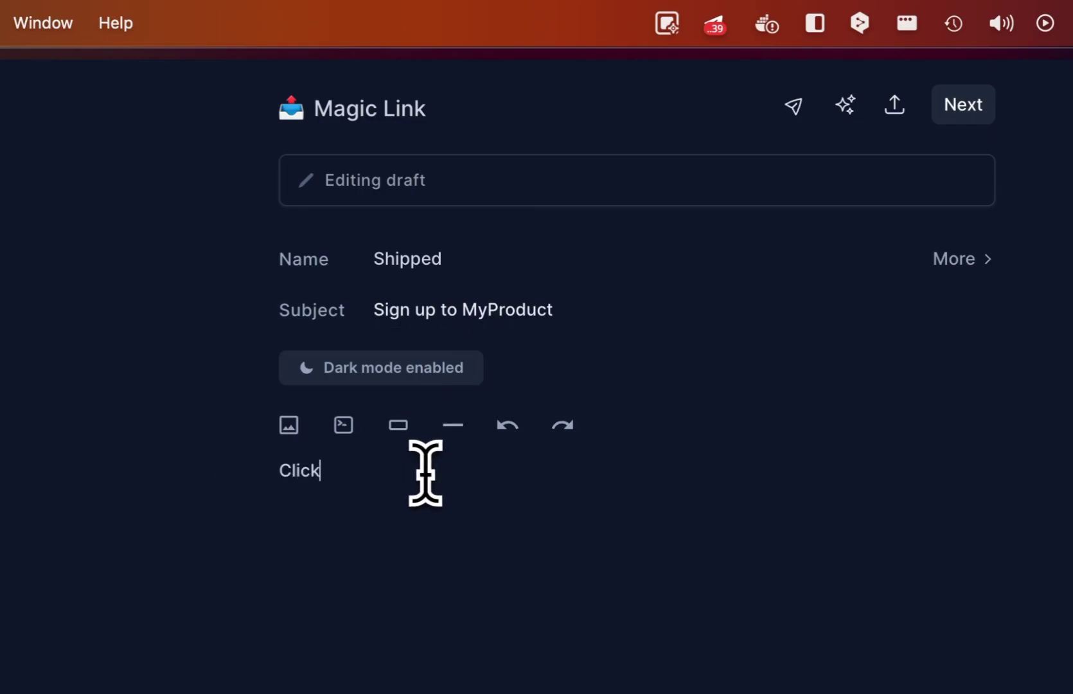
{"action": "type", "text": " on the link to sign up"}
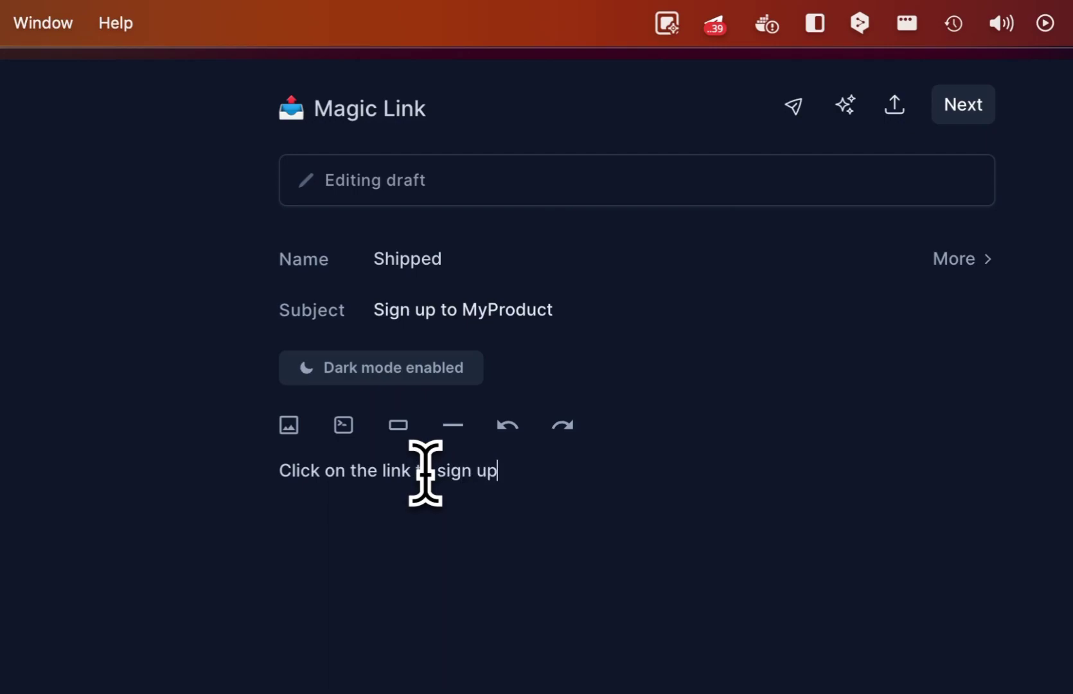
{"action": "key", "text": "Return"}
{"action": "left_click", "coordinate": [344, 426]}
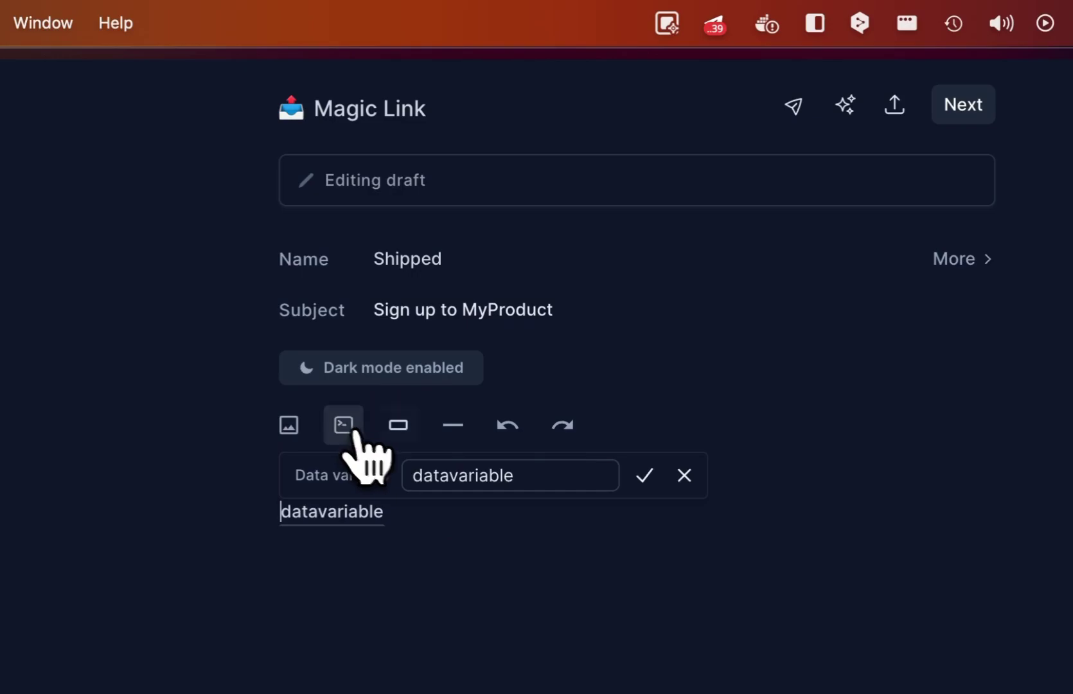
{"action": "double_click", "coordinate": [442, 474]}
{"action": "type", "text": "url"}
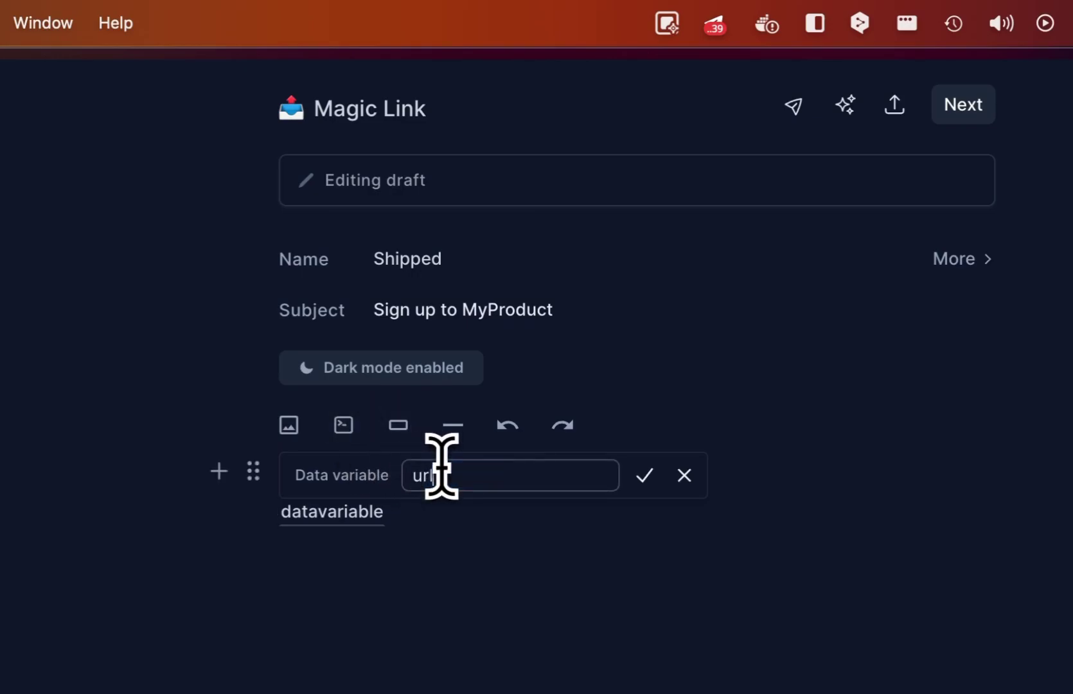
{"action": "left_click", "coordinate": [644, 476]}
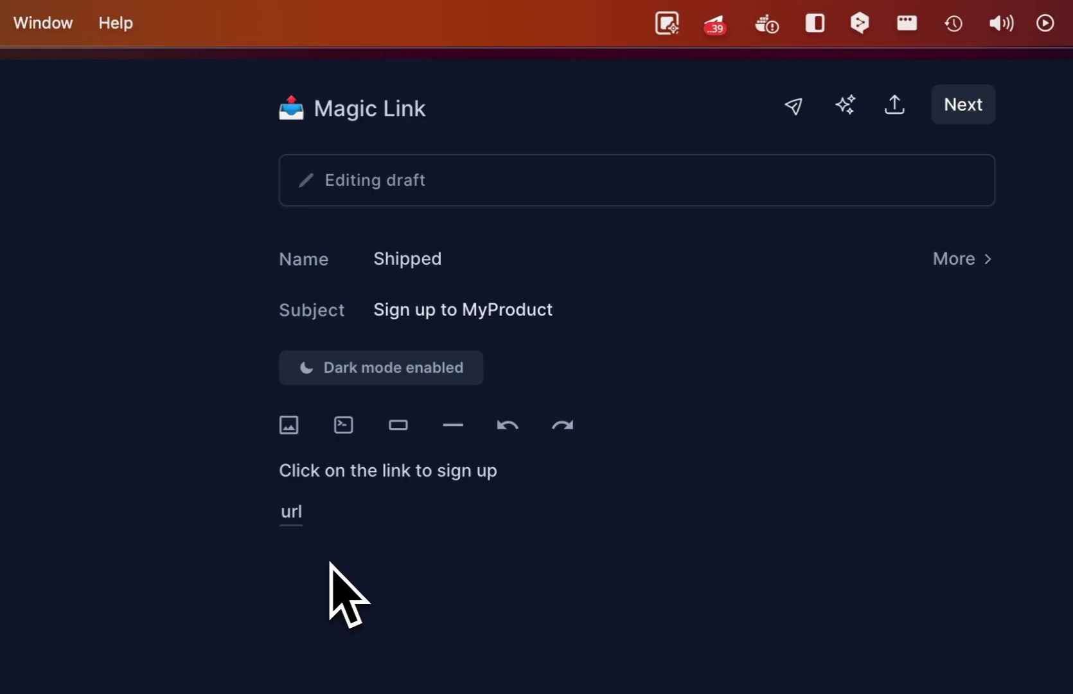
{"action": "left_click", "coordinate": [963, 104]}
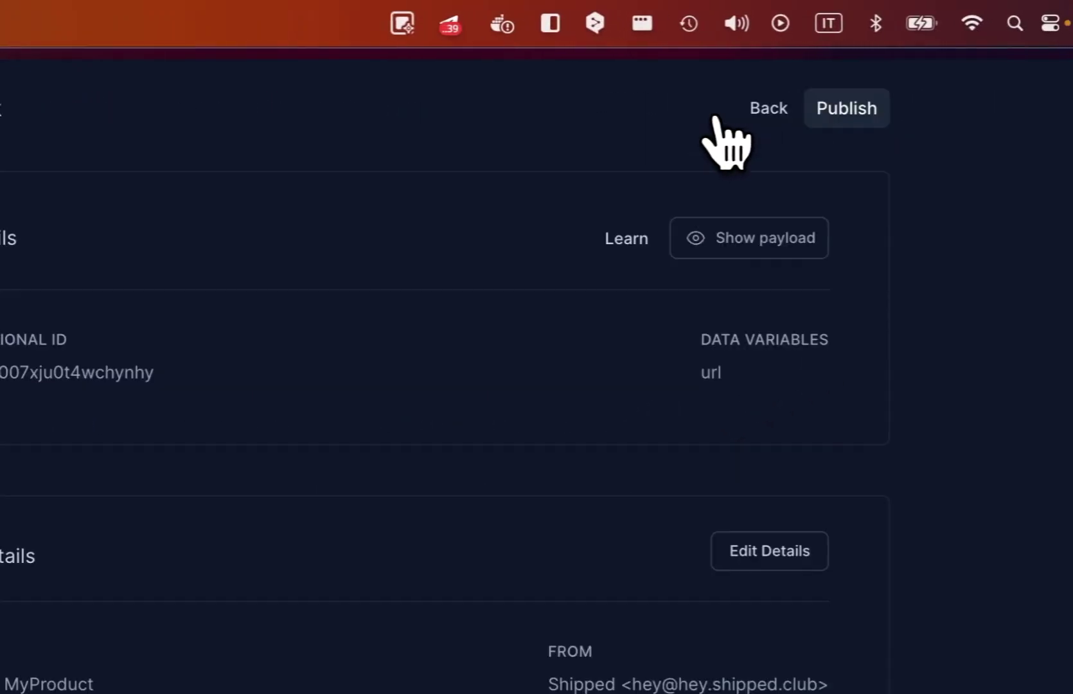
{"action": "double_click", "coordinate": [454, 339]}
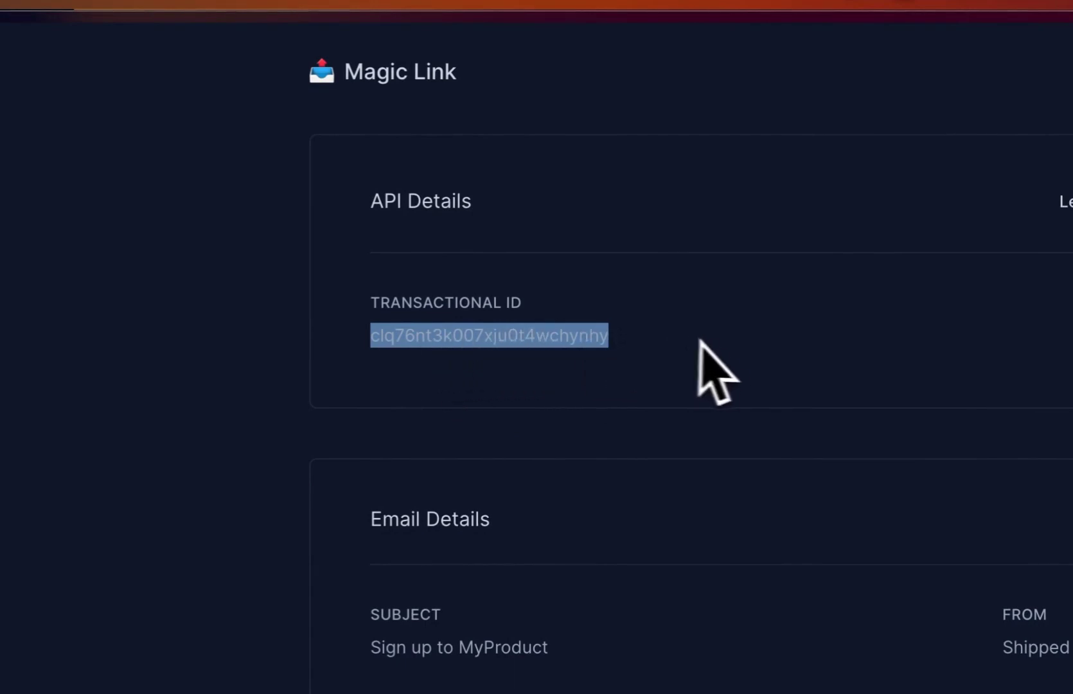
Step: Paste clq76nt3k007xju0t4wchynhy into the empty transactionalId quotes on line 21 of auth.ts
{"action": "key", "text": "super+Tab"}
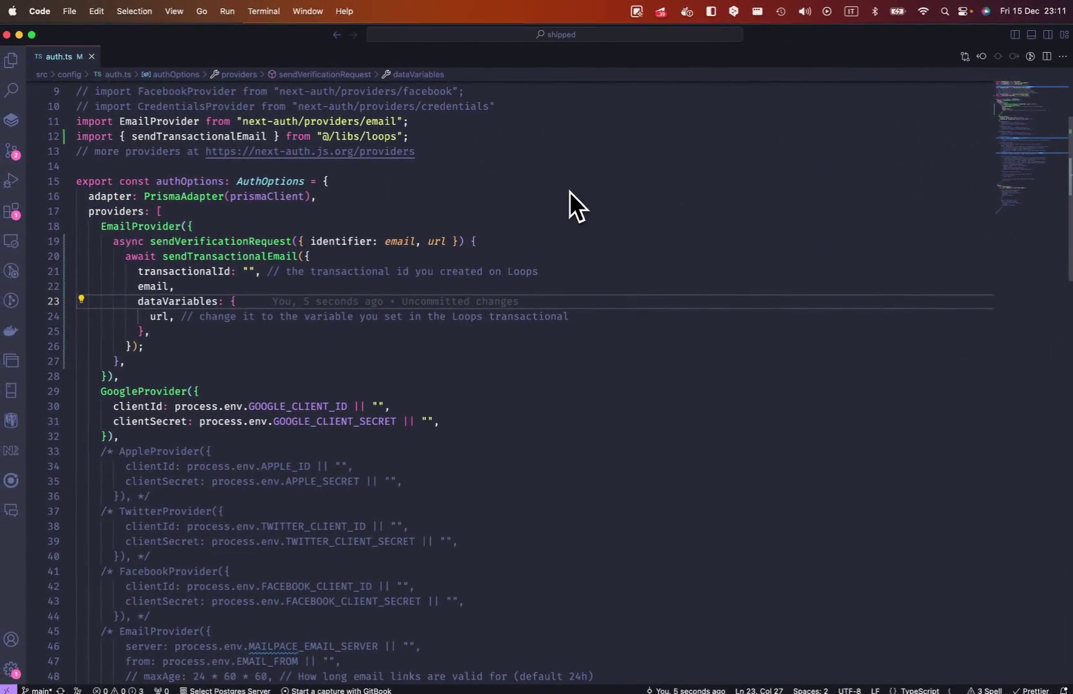
{"action": "left_click", "coordinate": [247, 271]}
{"action": "key", "text": "super+v"}
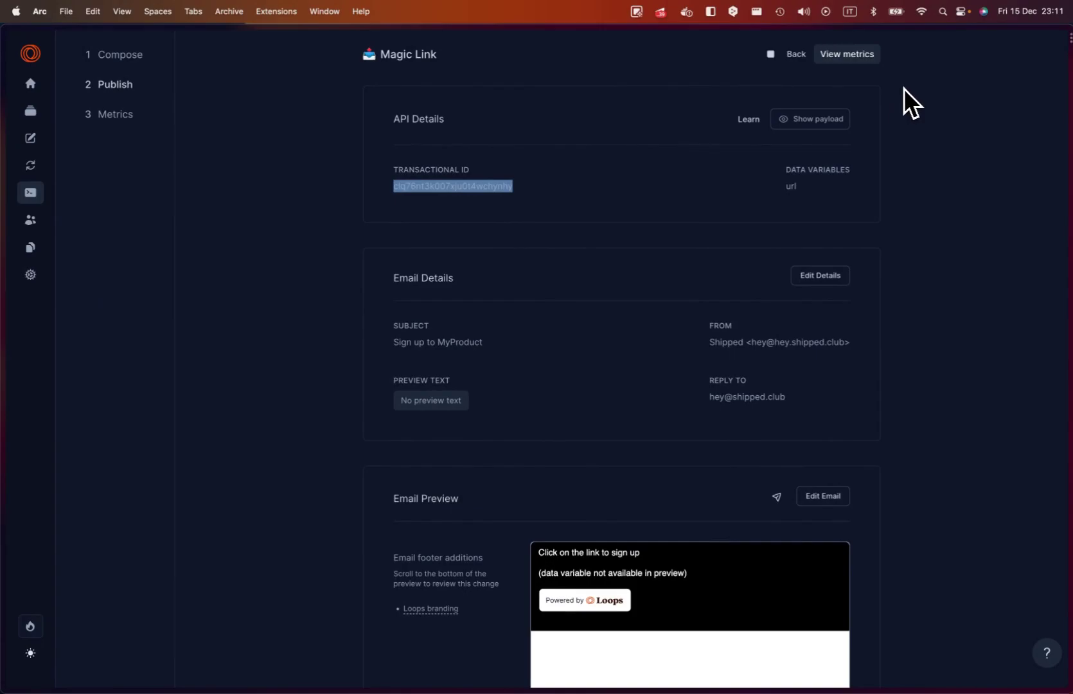
Step: Publish the Magic Link transactional email in Loops and return to auth.ts
{"action": "left_click", "coordinate": [905, 120]}
{"action": "key", "text": "ctrl+Left"}
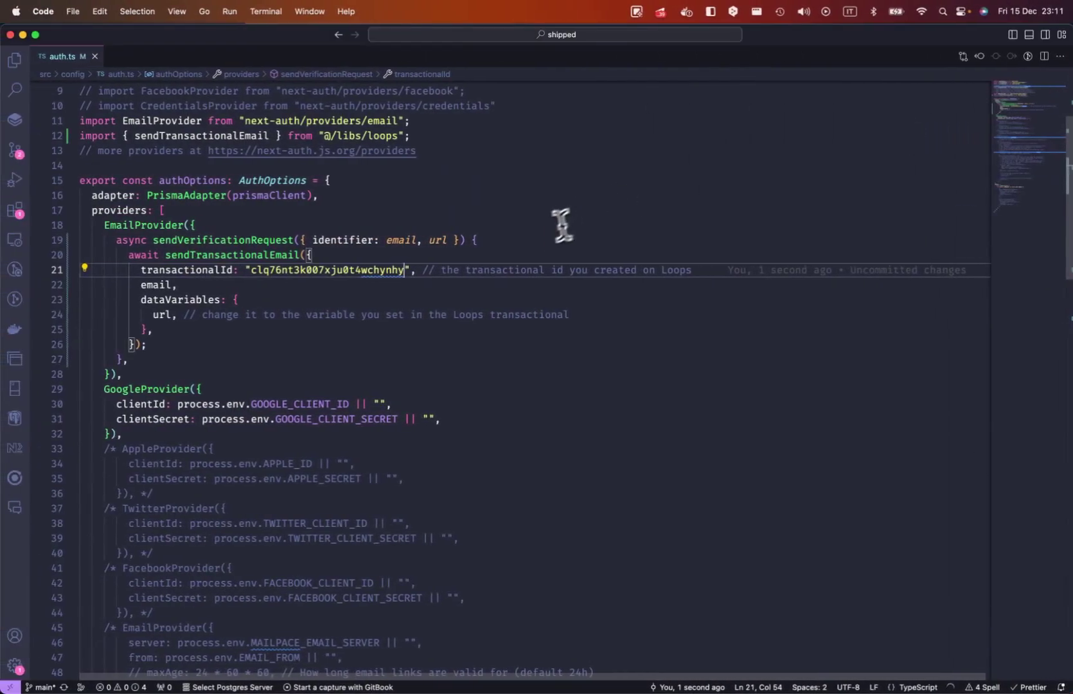
{"action": "left_click", "coordinate": [543, 243]}
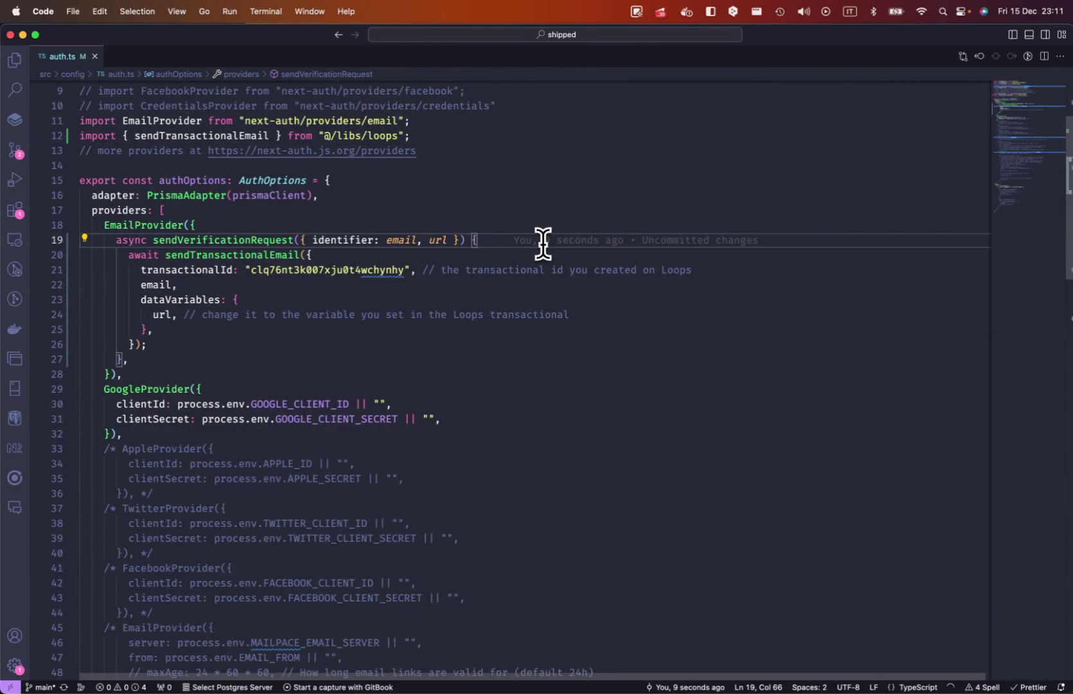